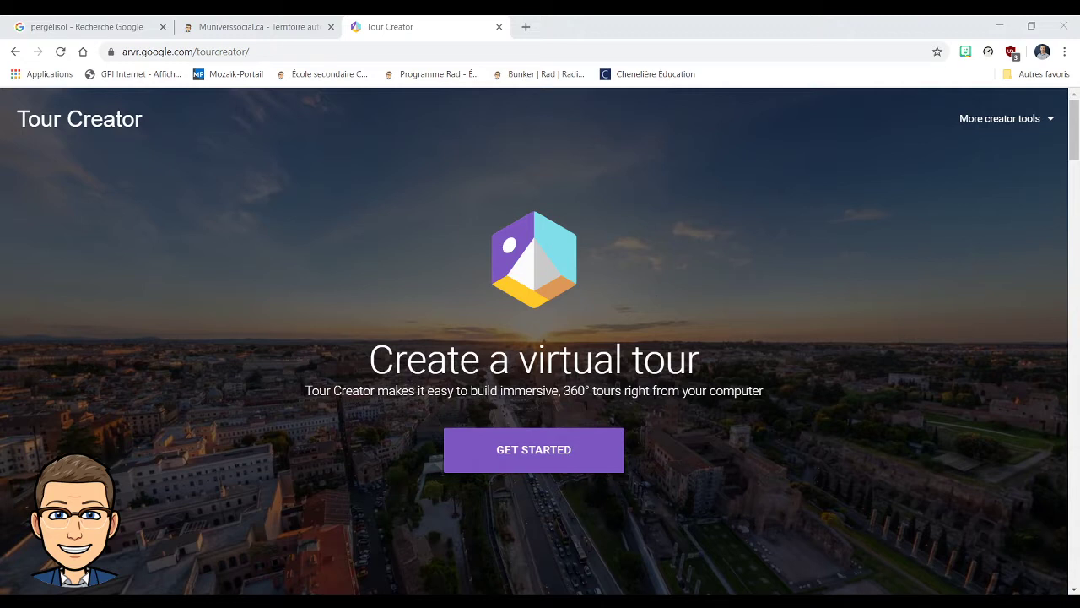
pyautogui.click(557, 470)
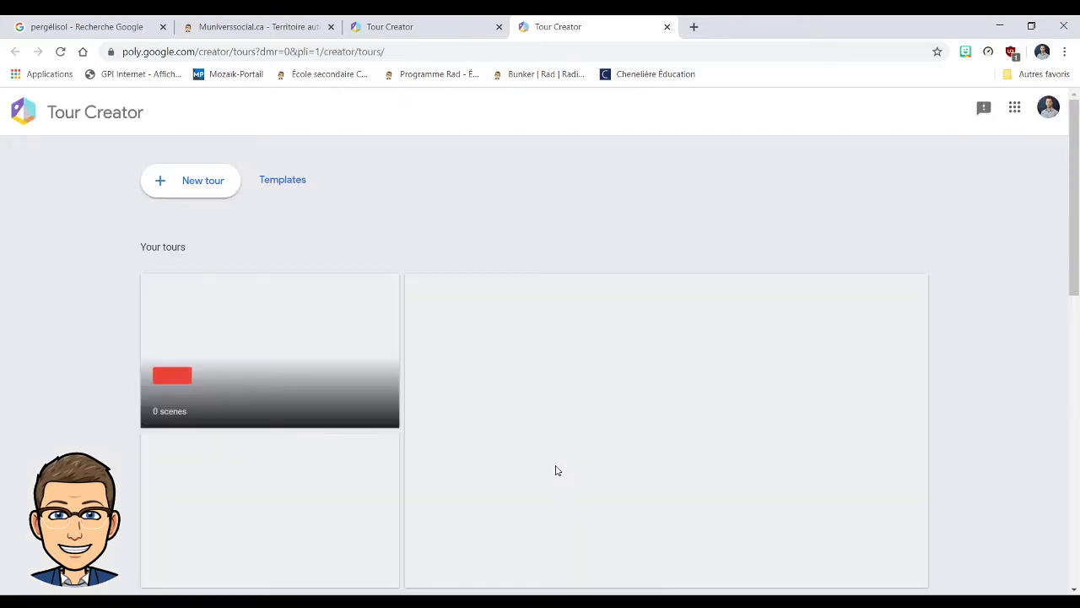
pyautogui.scroll(-5, 36, 324)
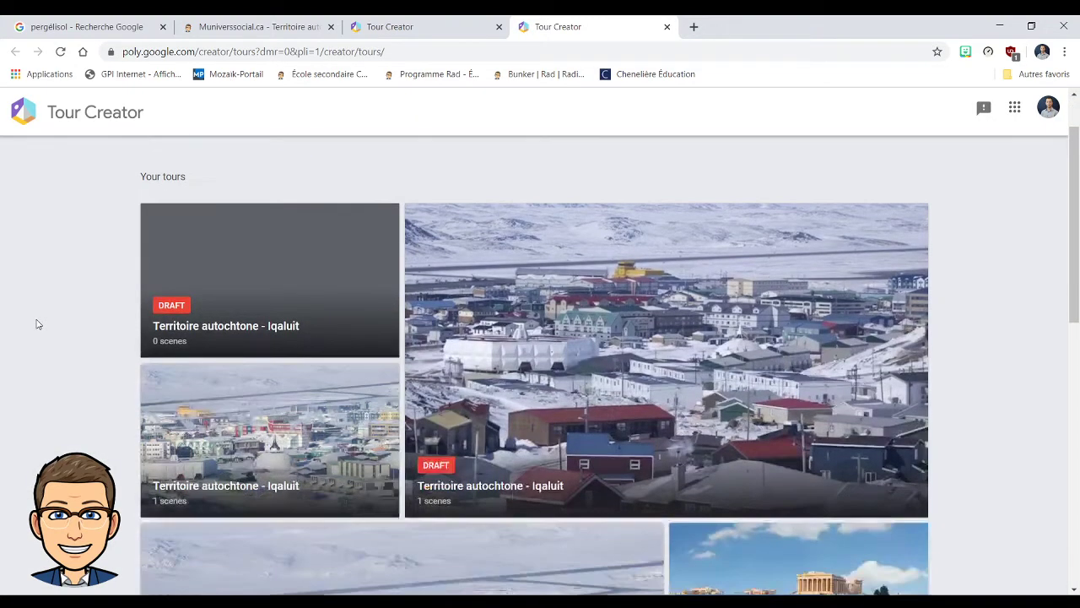
pyautogui.scroll(-2, 36, 324)
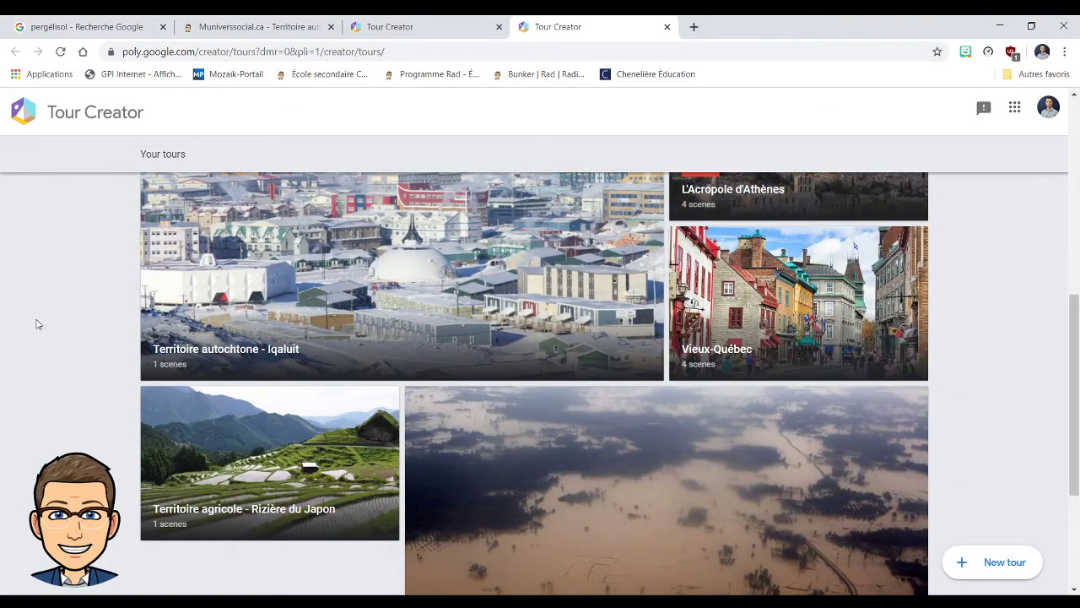
pyautogui.scroll(-2, 38, 324)
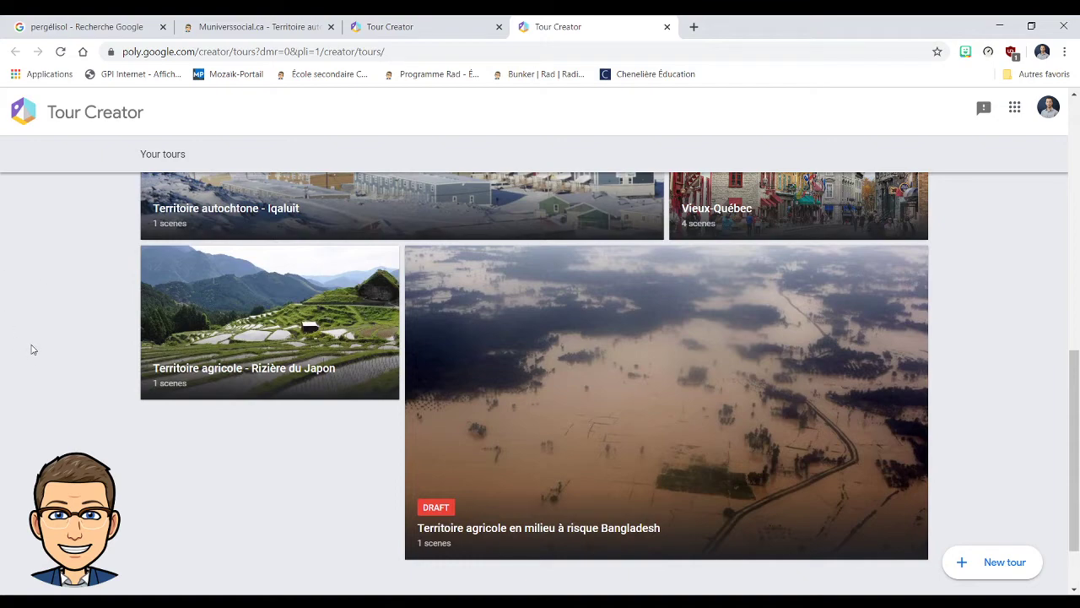
pyautogui.scroll(8, 32, 350)
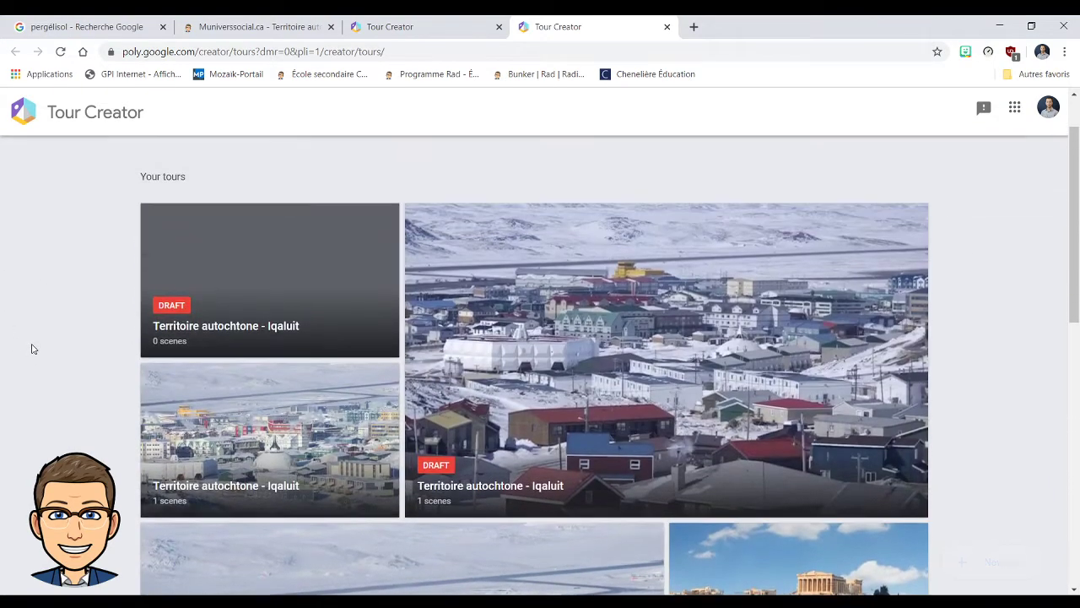
# Step: Start a new tour and title it "Territoire autochtone - Iqaluit"
pyautogui.click(202, 181)
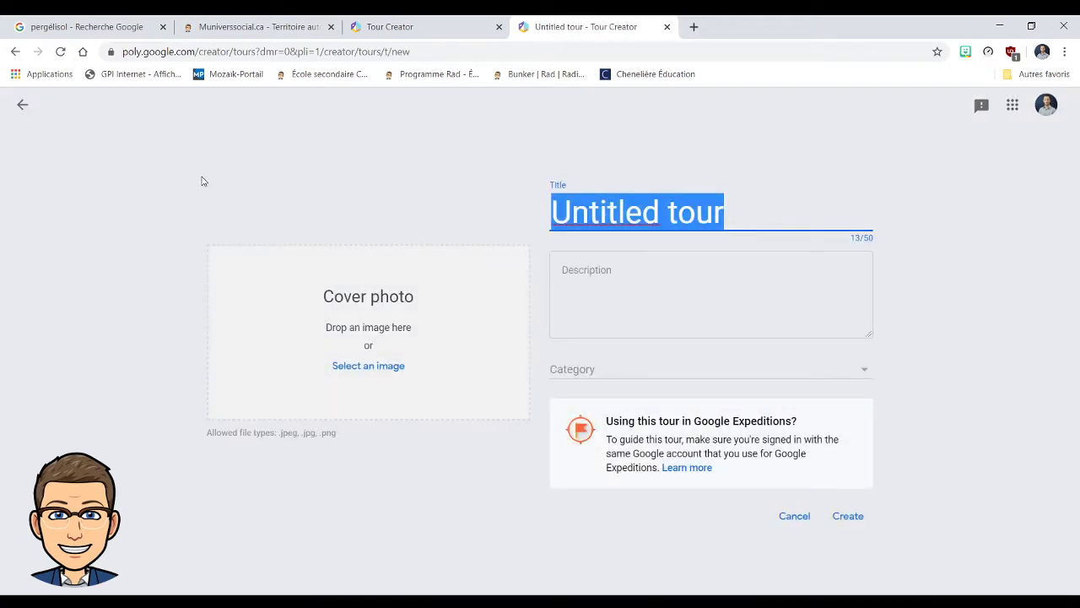
pyautogui.write('Territo')
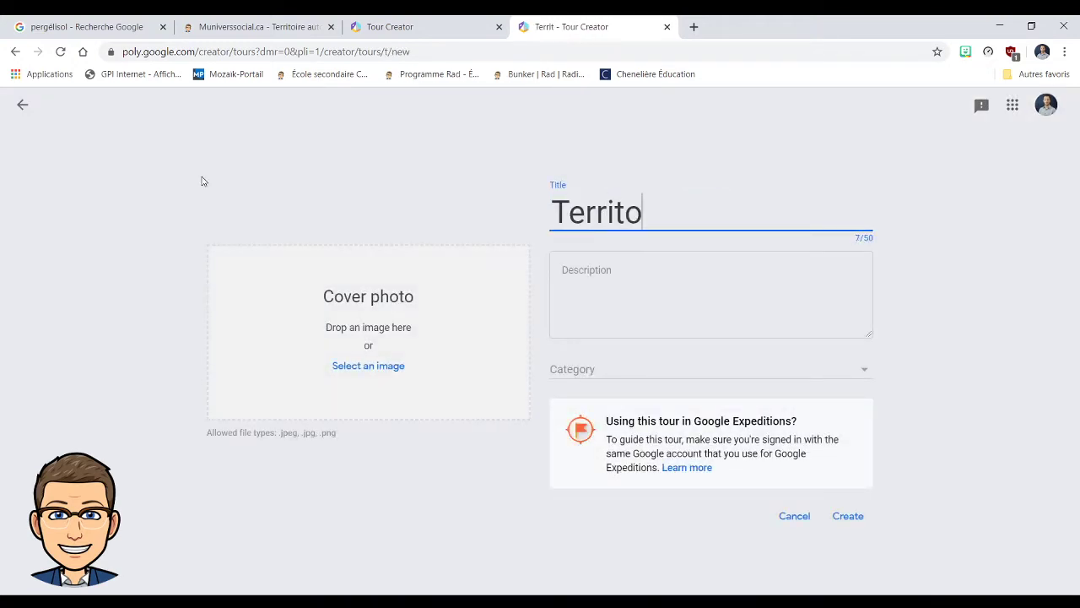
pyautogui.write('ire autochtone')
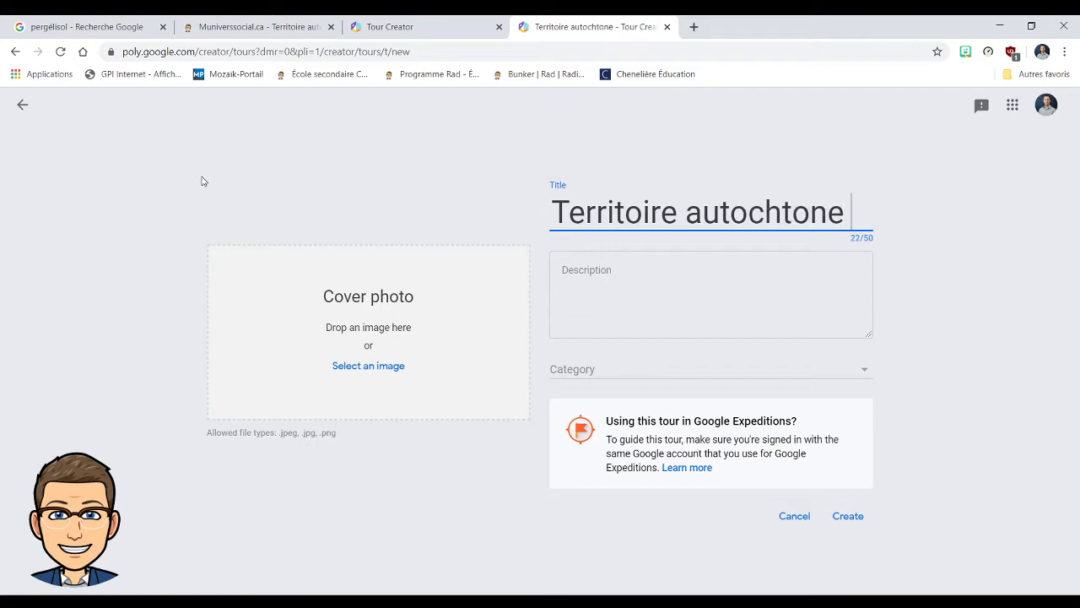
pyautogui.write(' - Iq')
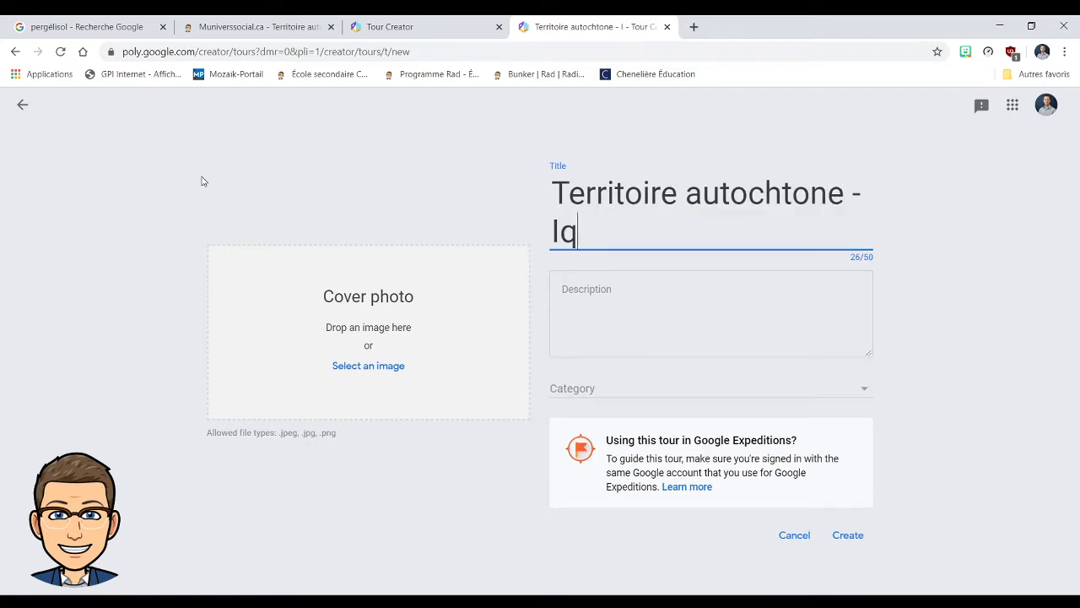
pyautogui.write('aluit')
# Step: Give the new tour the description "Visite de la capitale du Nunavut"
pyautogui.click(648, 326)
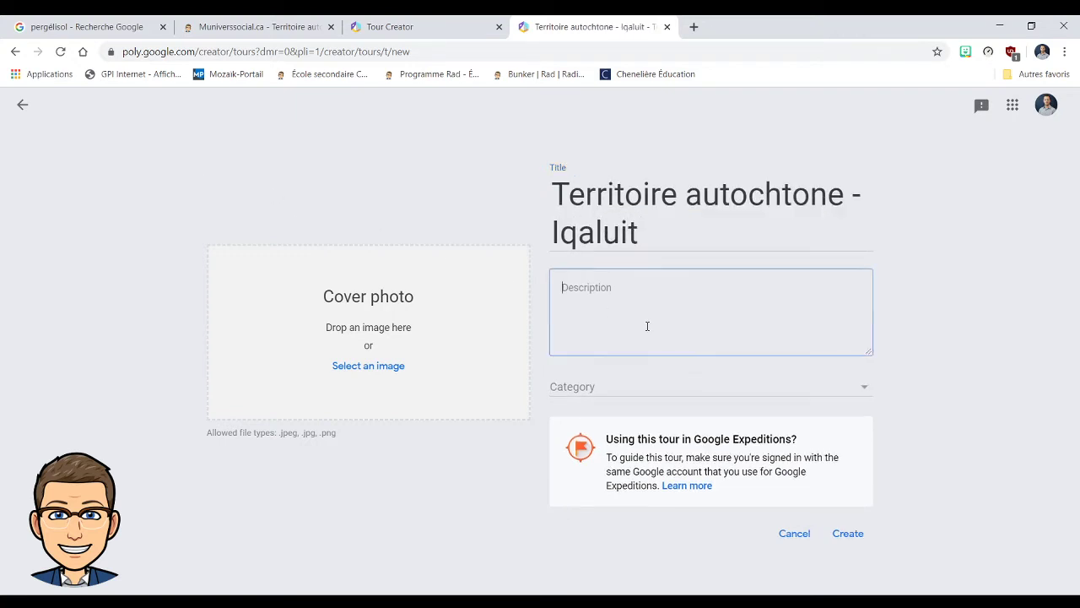
pyautogui.write('Vi')
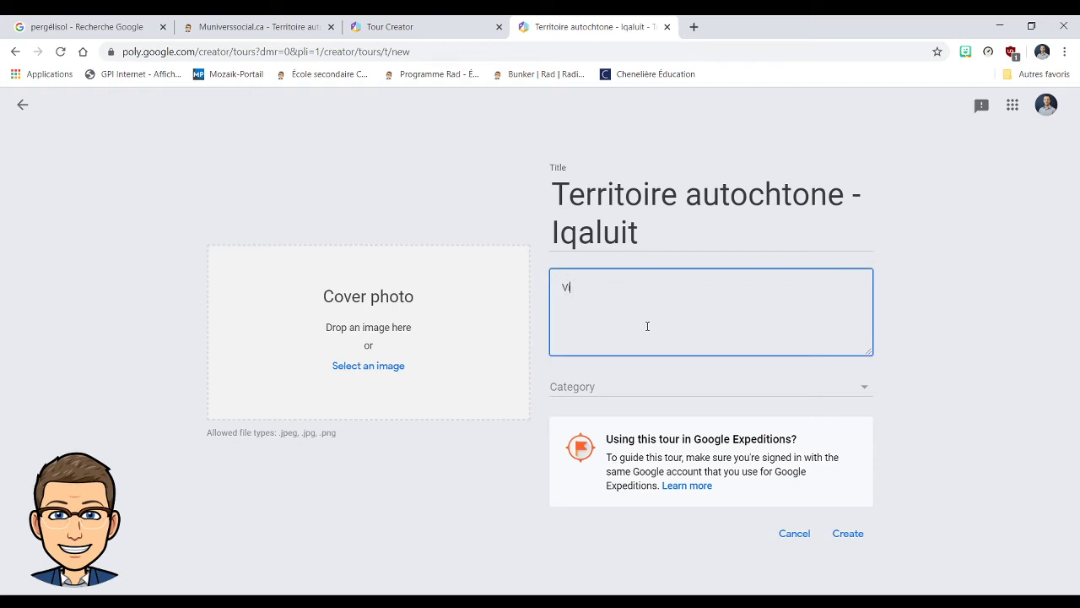
pyautogui.write('site de la capitale du Nunavut')
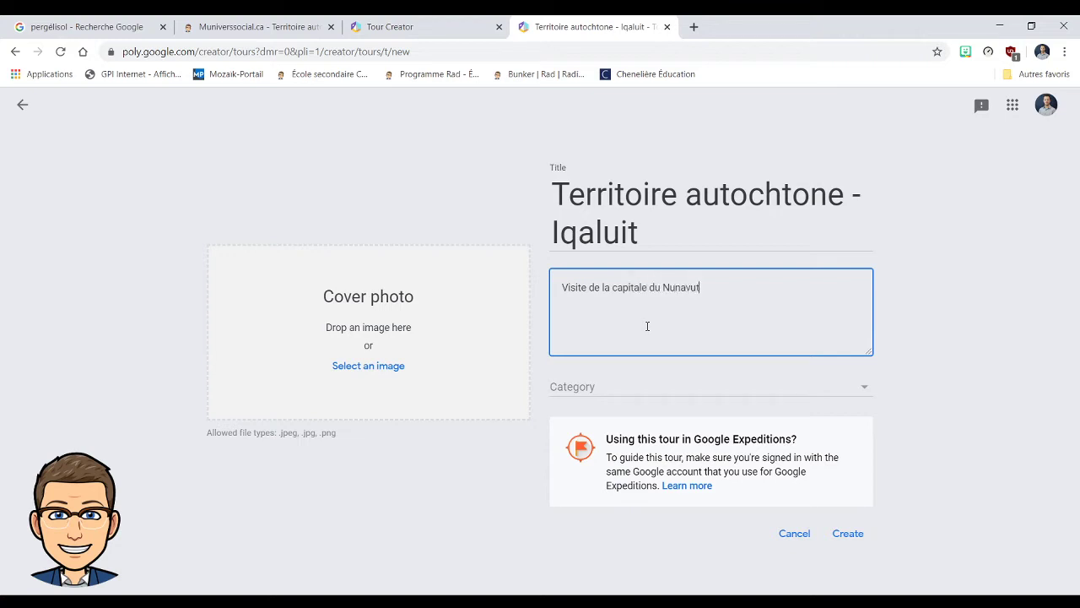
# Step: Use the photo of snowy Iqaluit with its coloured buildings as the cover, and create the tour
pyautogui.click(354, 369)
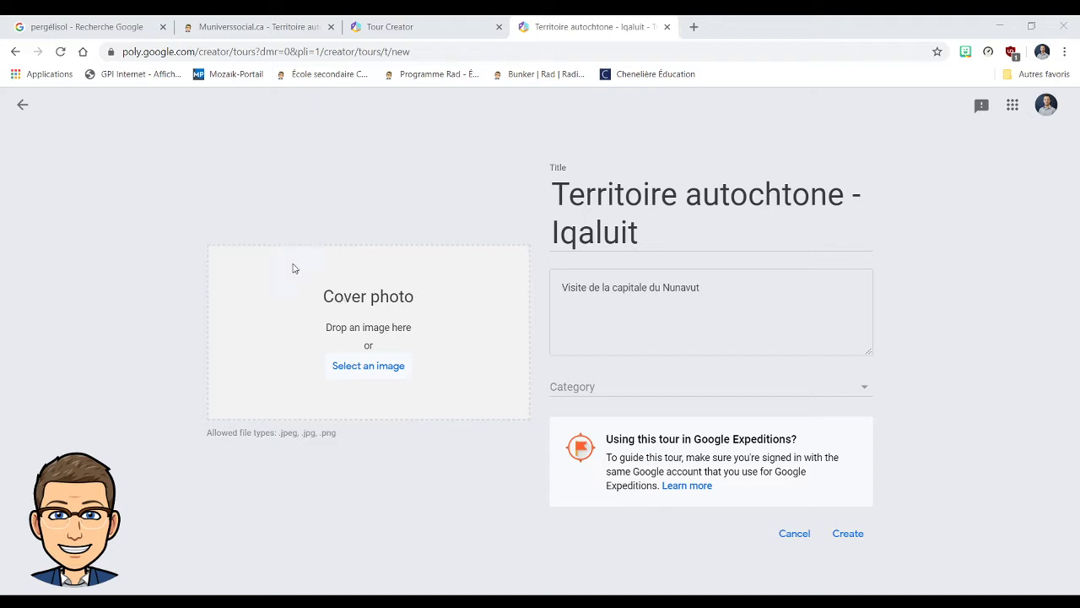
pyautogui.doubleClick(170, 163)
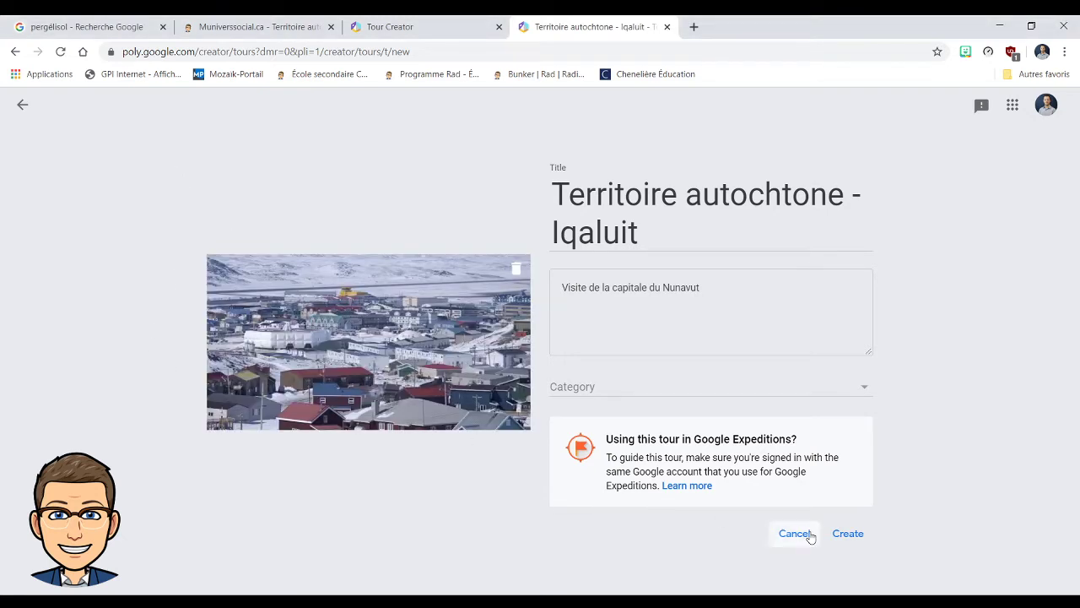
pyautogui.click(849, 535)
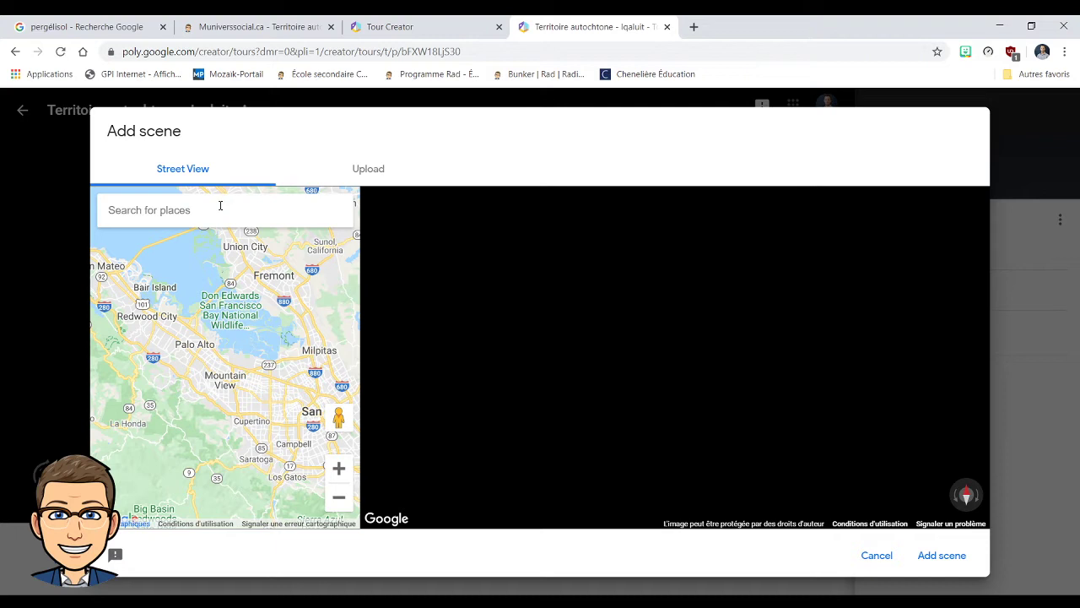
# Step: Find Iqaluit, NU, Canada in Street View for the new scene and advance along the road toward the domed church
pyautogui.write('Iqaluit')
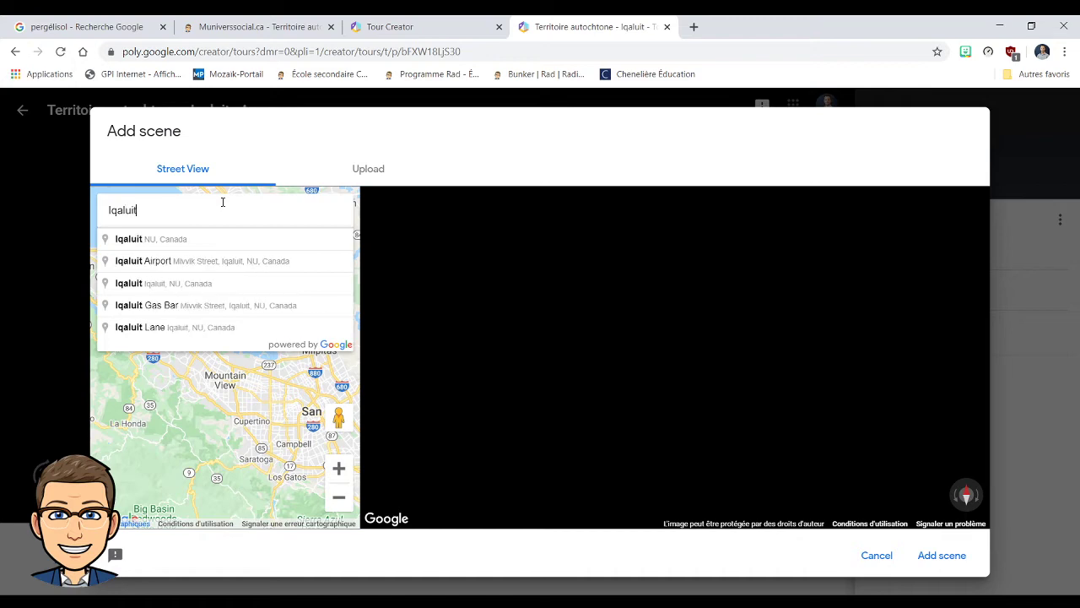
pyautogui.press('Down')
pyautogui.press('Return')
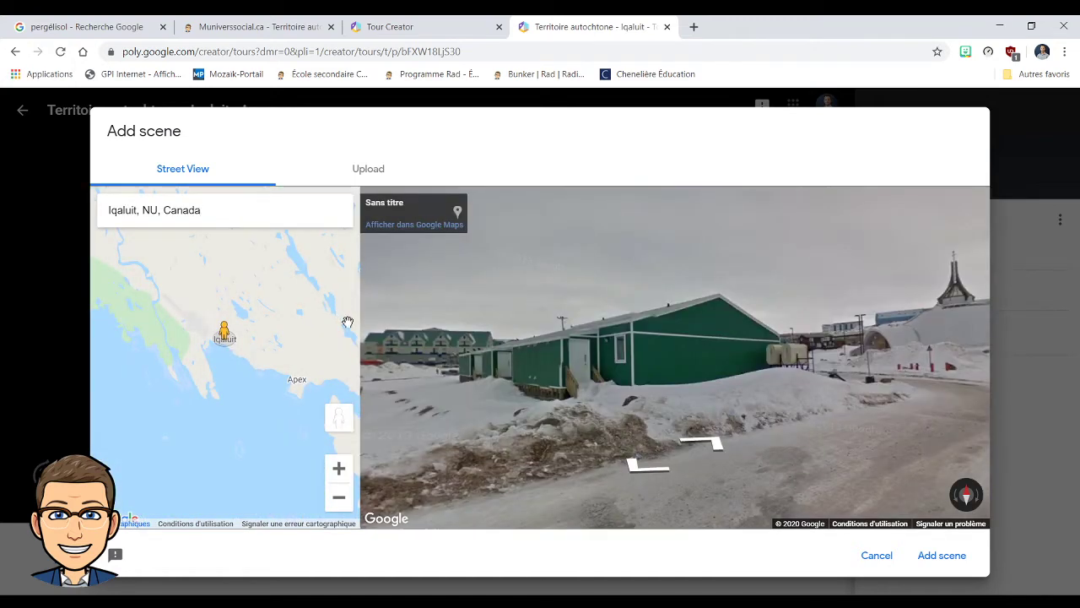
pyautogui.moveTo(699, 337); pyautogui.dragTo(477, 306)
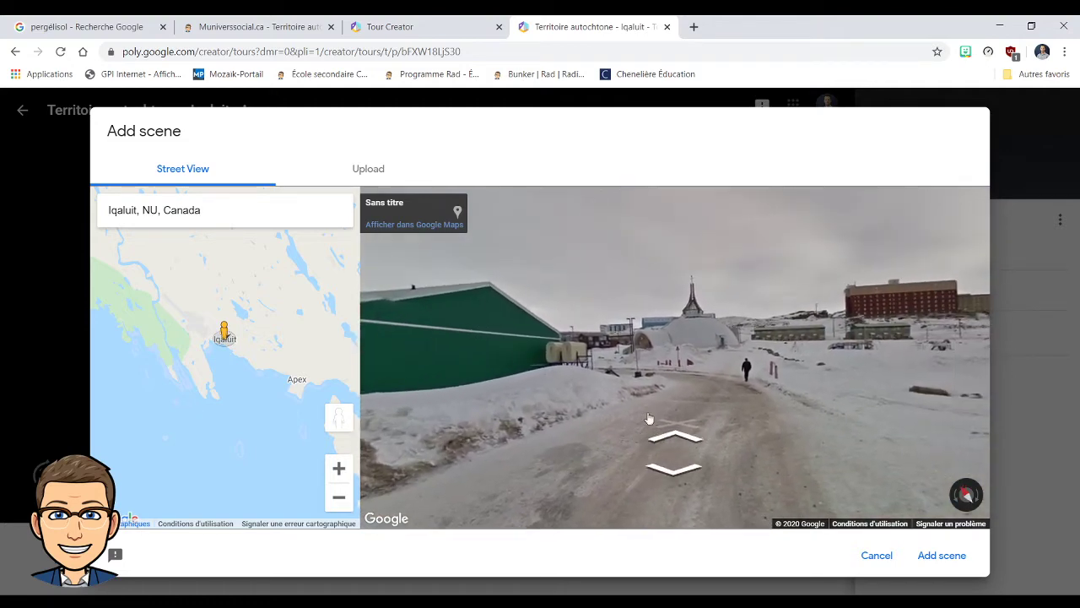
pyautogui.click(683, 439)
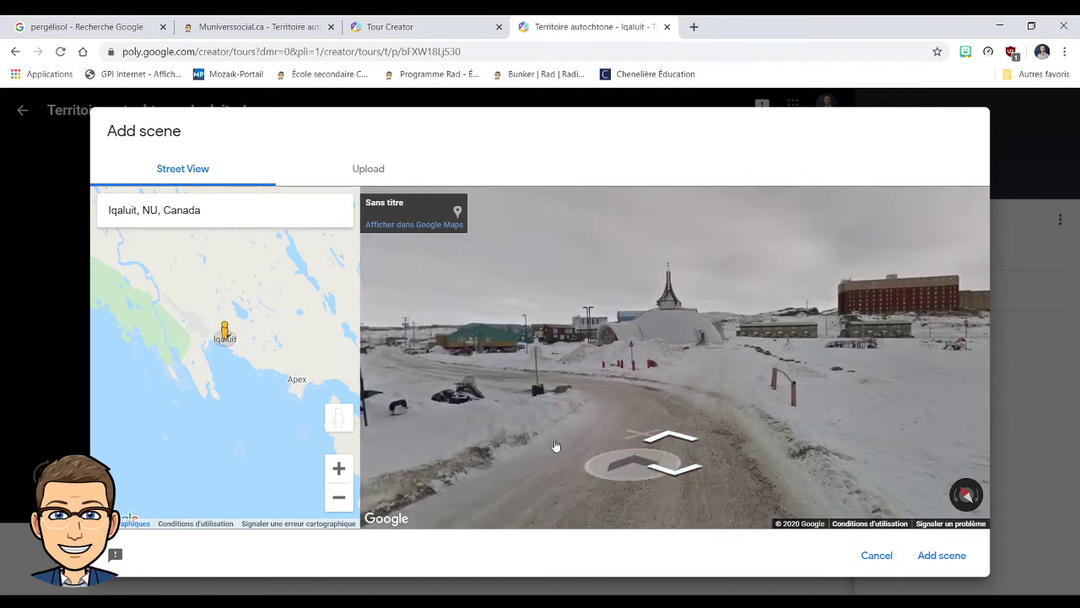
# Step: Reposition the Street View figure on the map to the street beside Cathédrale Saint-Jude d'Iqaluit
pyautogui.scroll(4, 193, 396)
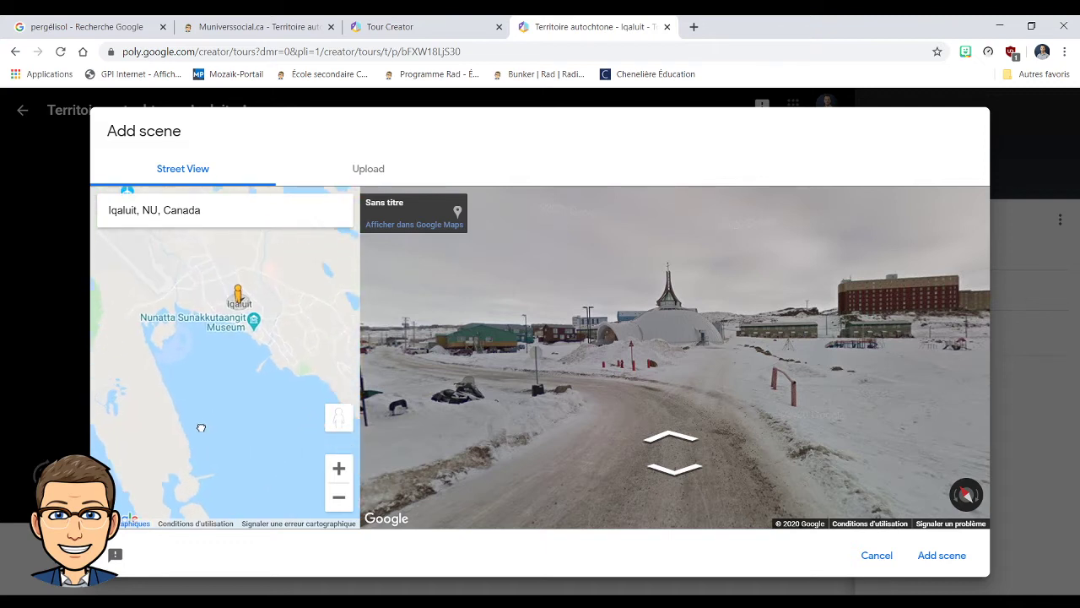
pyautogui.scroll(2, 202, 421)
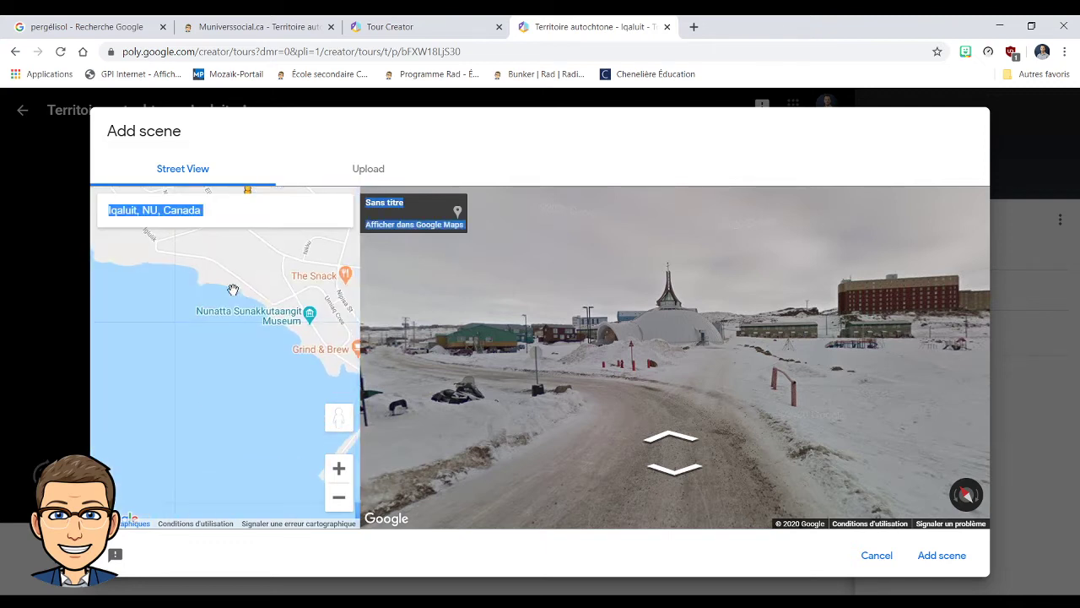
pyautogui.moveTo(184, 447); pyautogui.dragTo(180, 528)
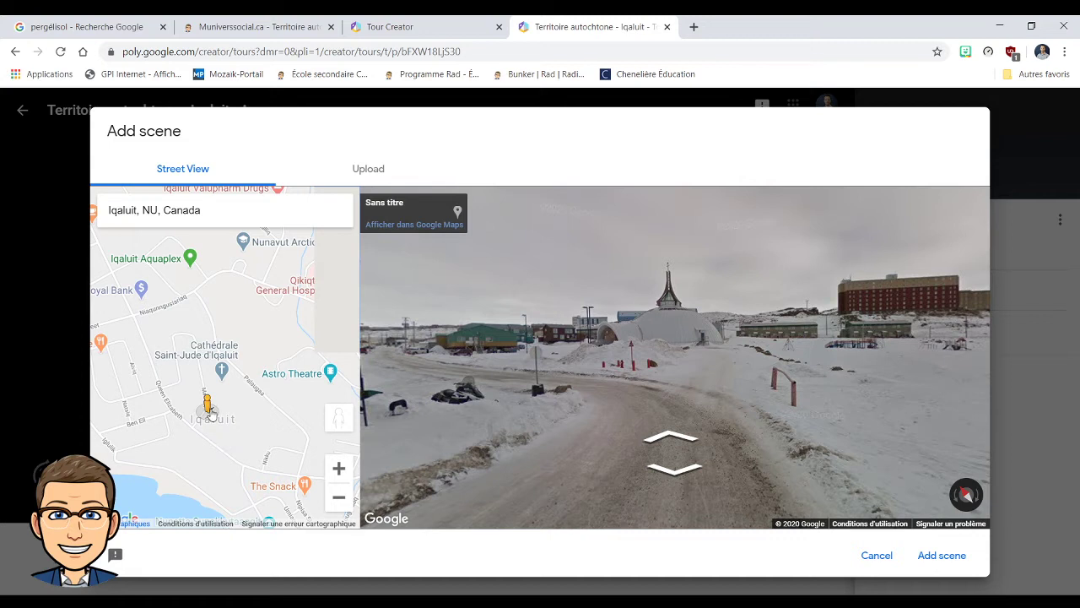
pyautogui.moveTo(210, 405); pyautogui.dragTo(200, 370)
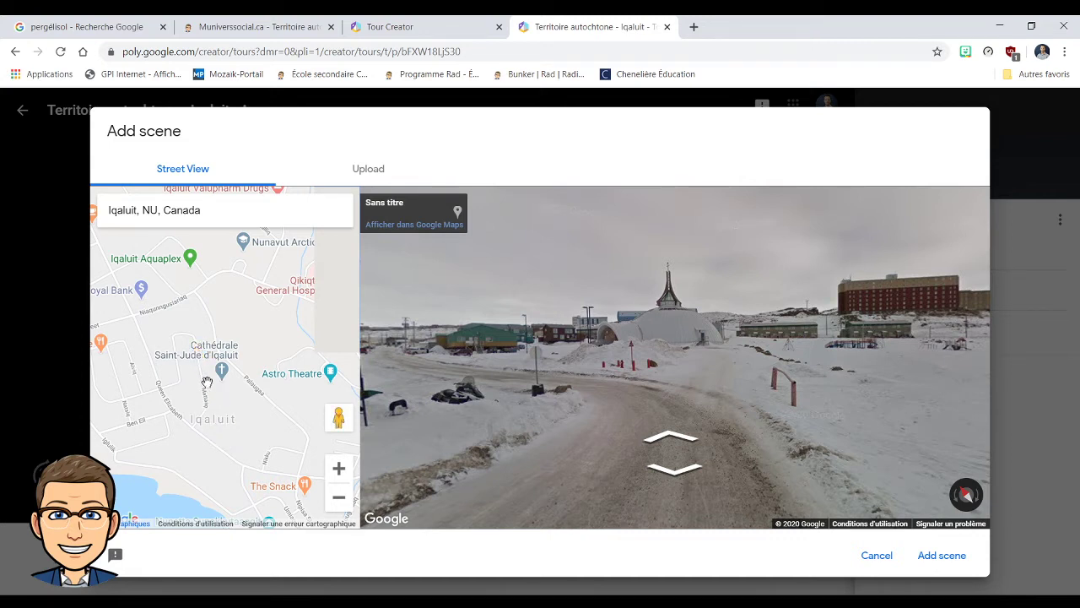
# Step: Advance along the snowy road to the green building on stilts and add that Street View location as a scene
pyautogui.click(671, 438)
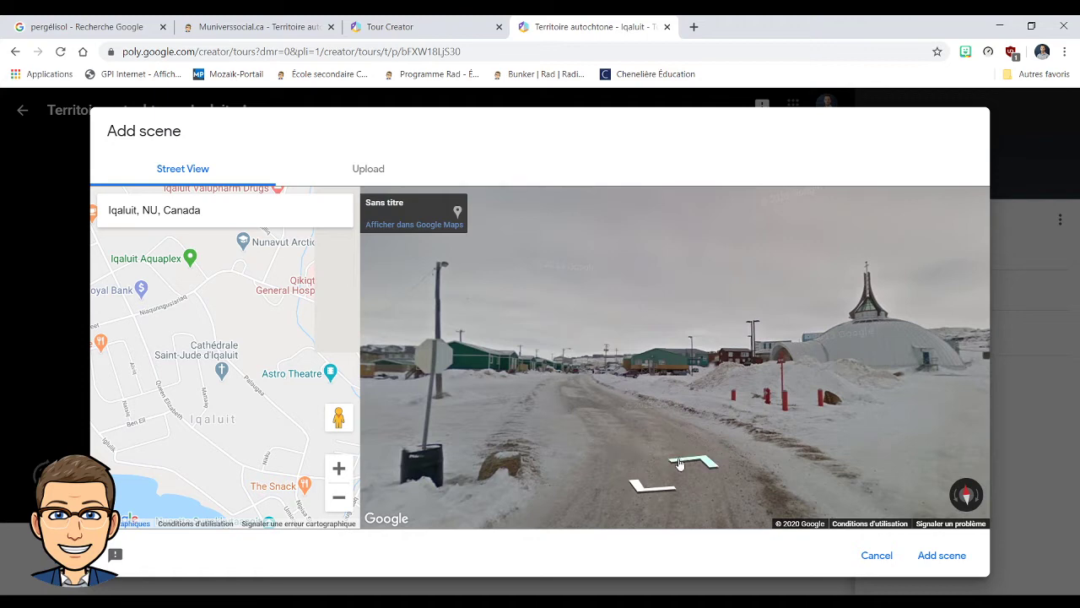
pyautogui.click(607, 409)
pyautogui.click(608, 409)
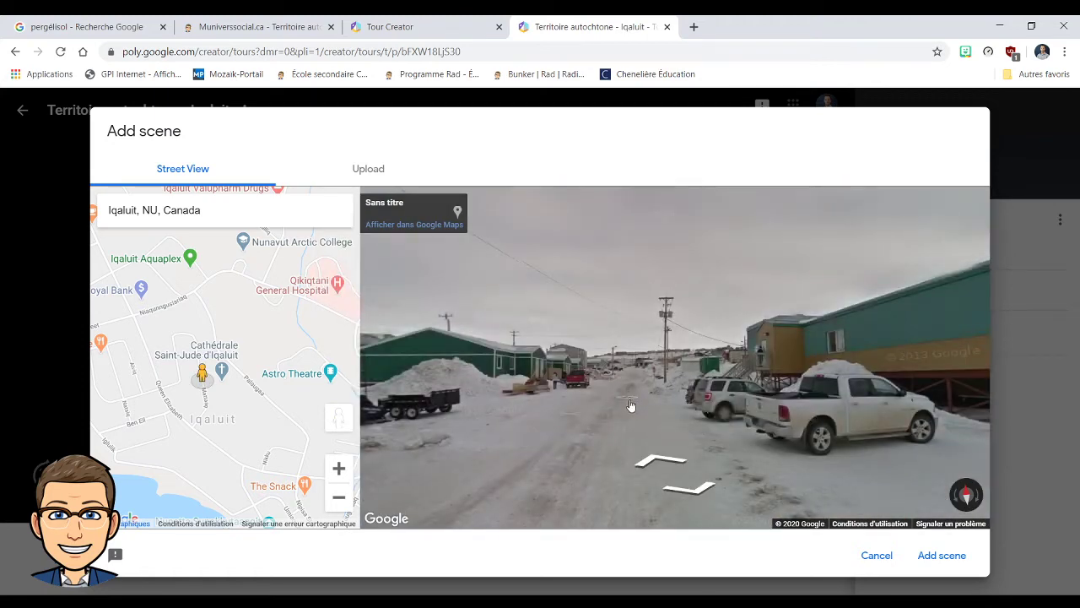
pyautogui.moveTo(648, 385); pyautogui.dragTo(449, 368)
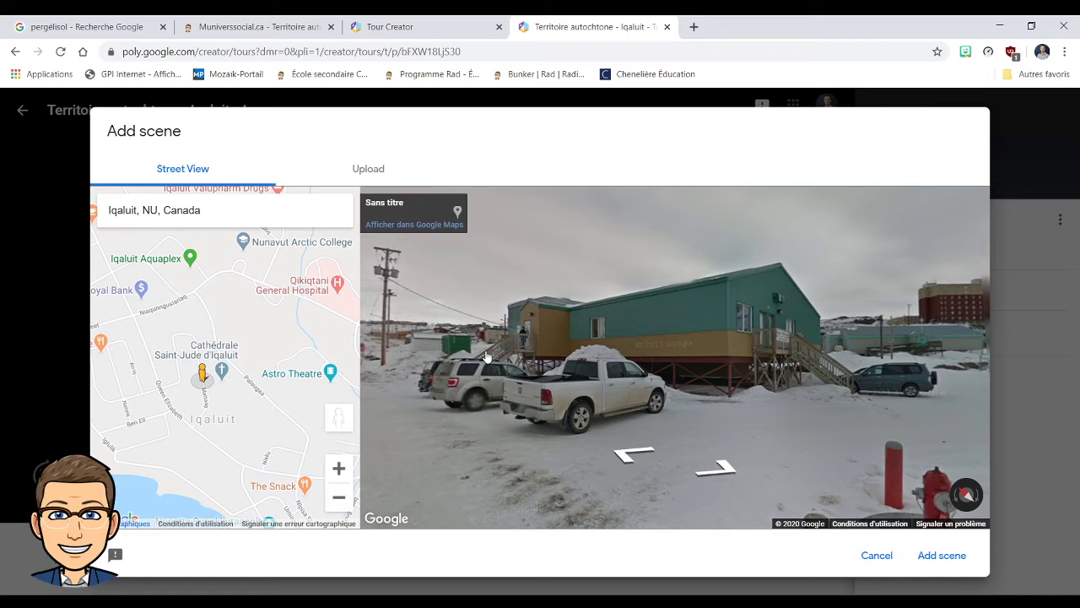
pyautogui.click(952, 557)
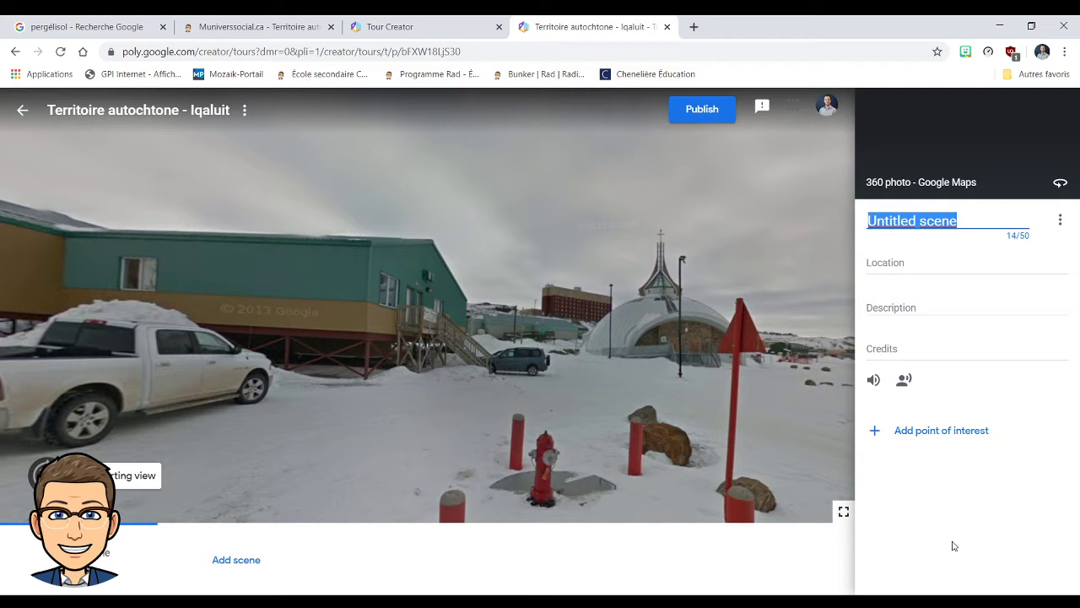
# Step: Turn the panorama to face the green building on stilts and name the scene "Bâtiment sur pilotis"
pyautogui.click(352, 345)
pyautogui.moveTo(411, 310); pyautogui.dragTo(626, 313)
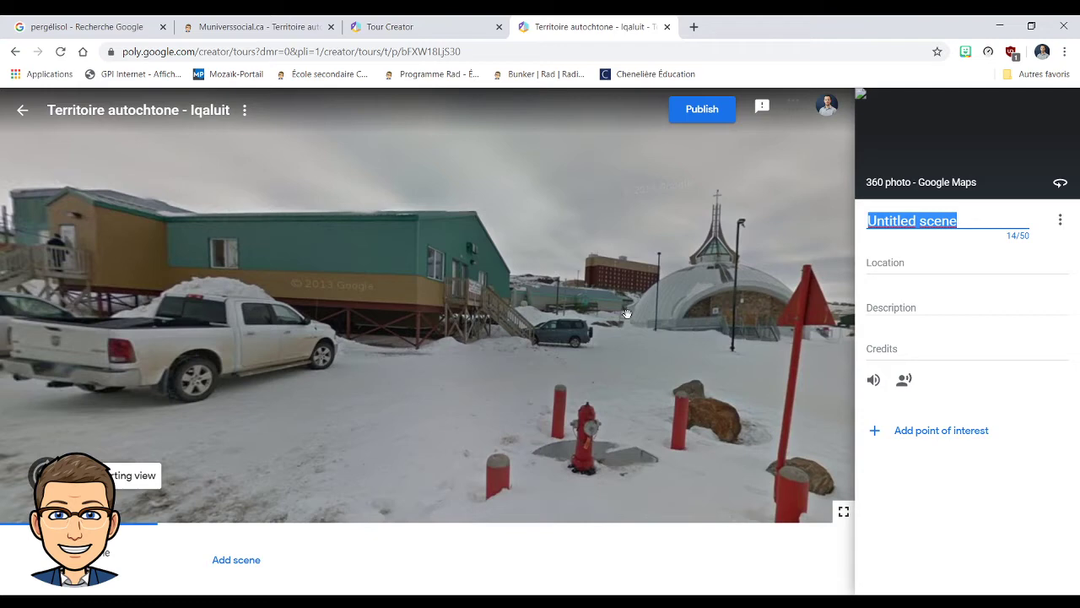
pyautogui.moveTo(414, 282); pyautogui.dragTo(465, 281)
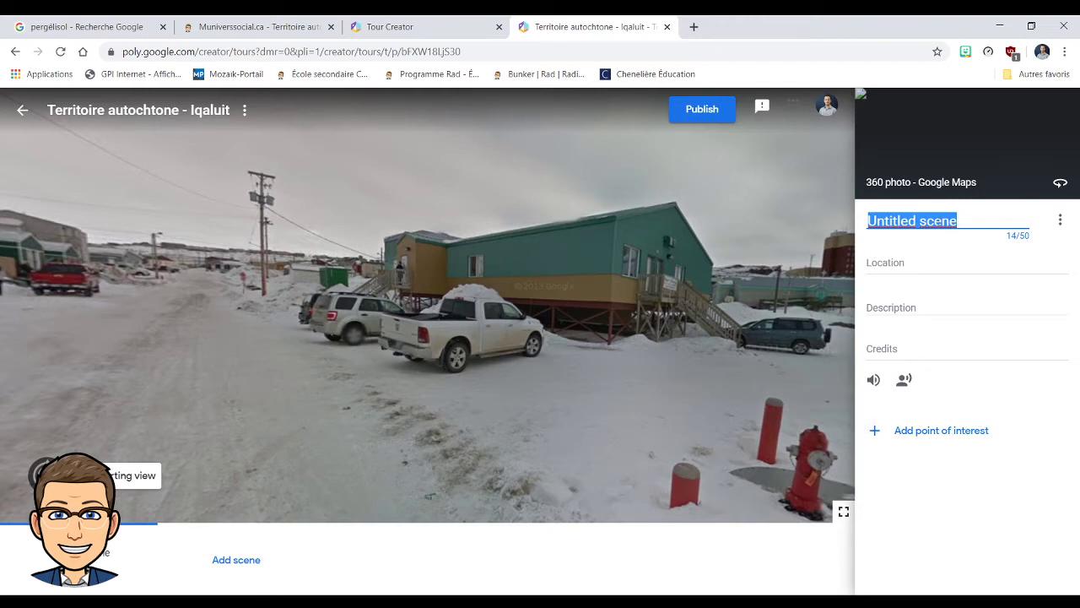
pyautogui.write('Bâtiment ')
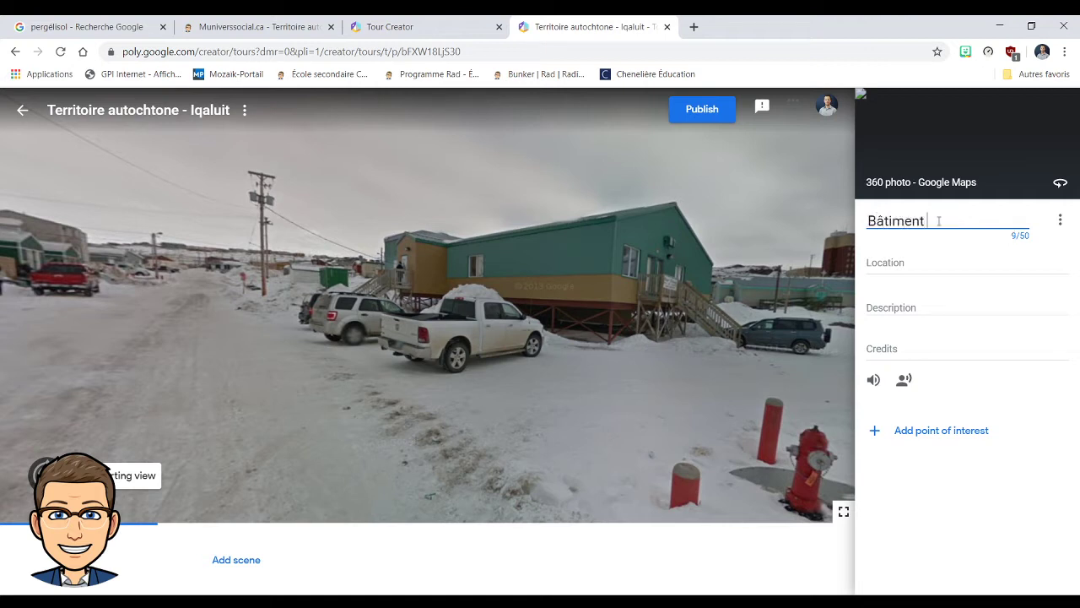
pyautogui.write('sur pilotis')
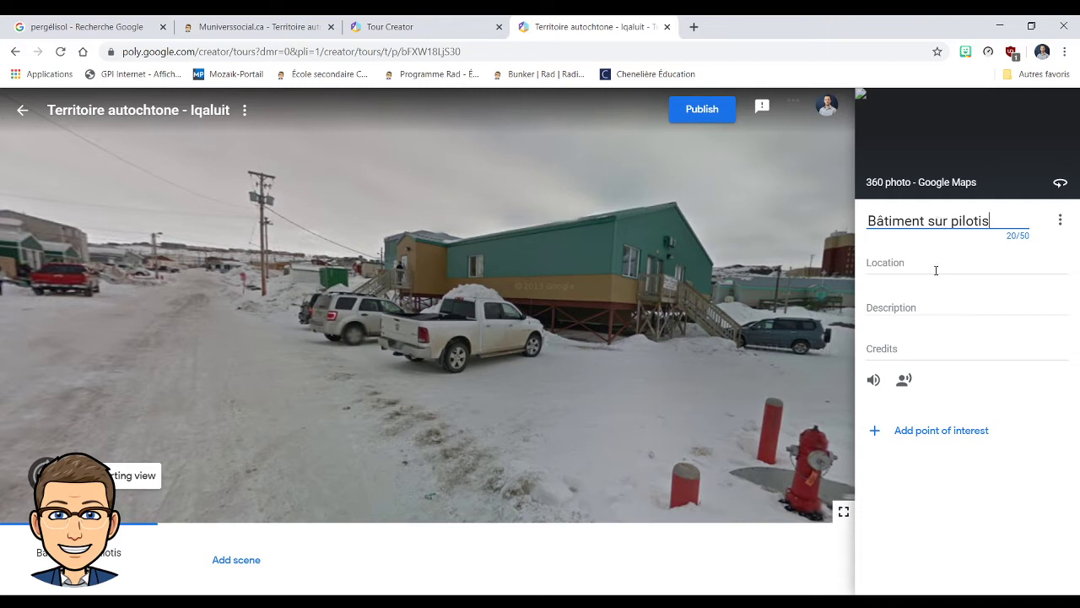
# Step: Add a point of interest named "Pilotis" and place its marker on the stilts beneath the green building
pyautogui.click(920, 432)
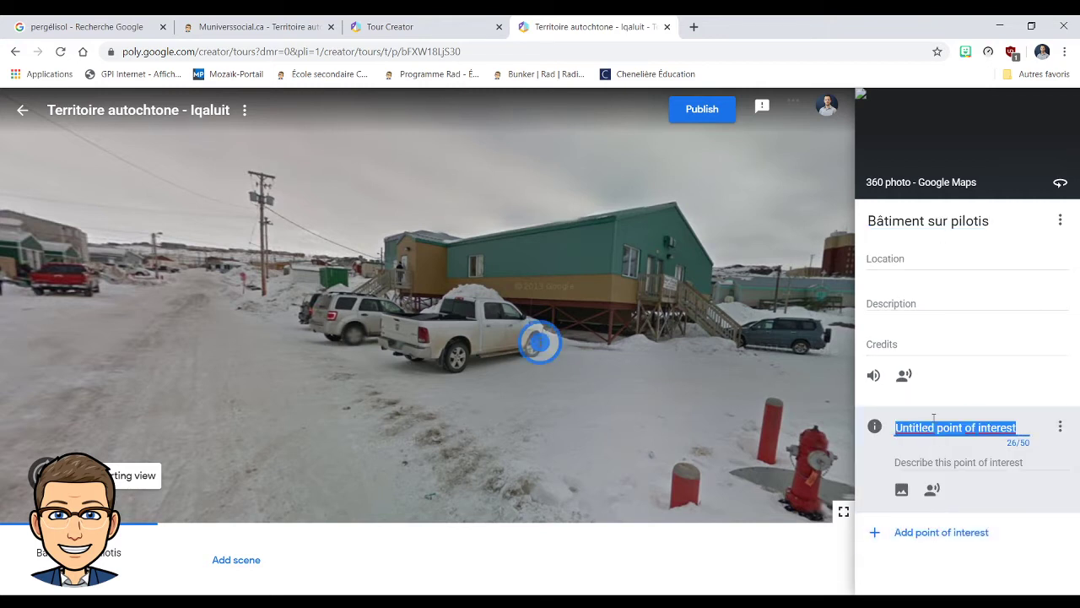
pyautogui.write('Pilotis')
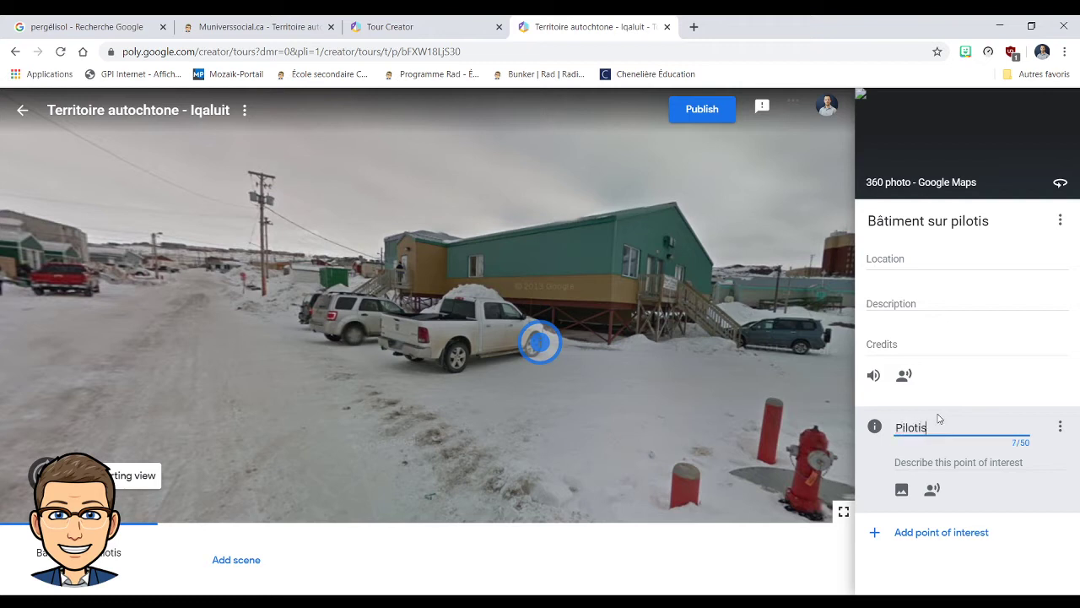
pyautogui.moveTo(525, 338)
pyautogui.mouseDown()
pyautogui.moveTo(236, 357)
pyautogui.moveTo(101, 226)
pyautogui.moveTo(304, 207)
pyautogui.moveTo(372, 407)
pyautogui.moveTo(646, 388)
pyautogui.moveTo(624, 337)
pyautogui.mouseUp()
# Step: Fill the Pilotis description with the Muniverssocial.ca paragraph beginning "Construire un bâtiment en climat arctique" and move its marker along the stilts toward the white pickup
pyautogui.click(1001, 455)
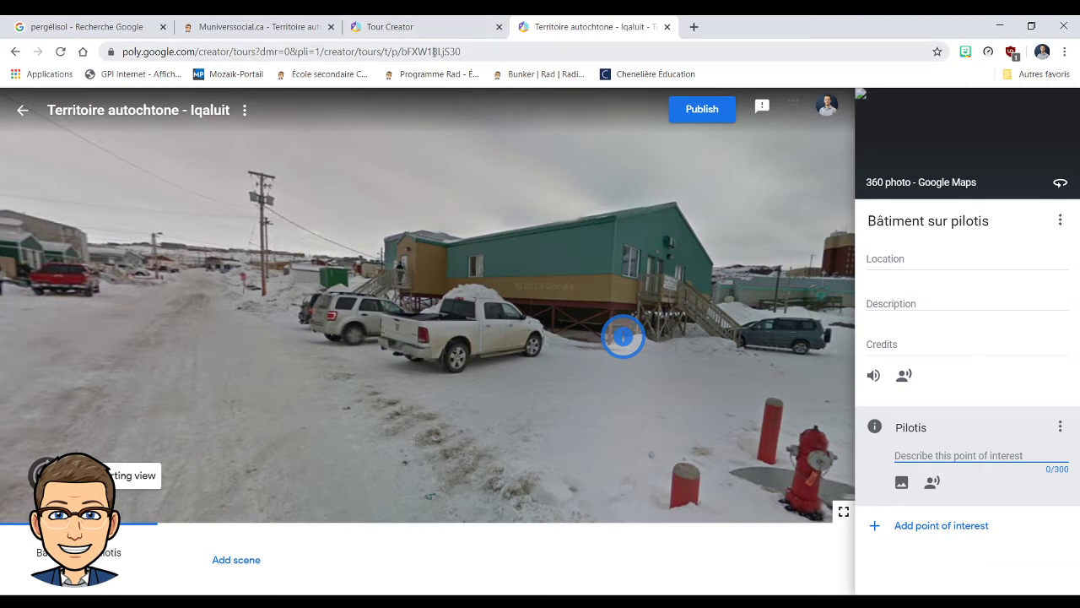
pyautogui.click(253, 26)
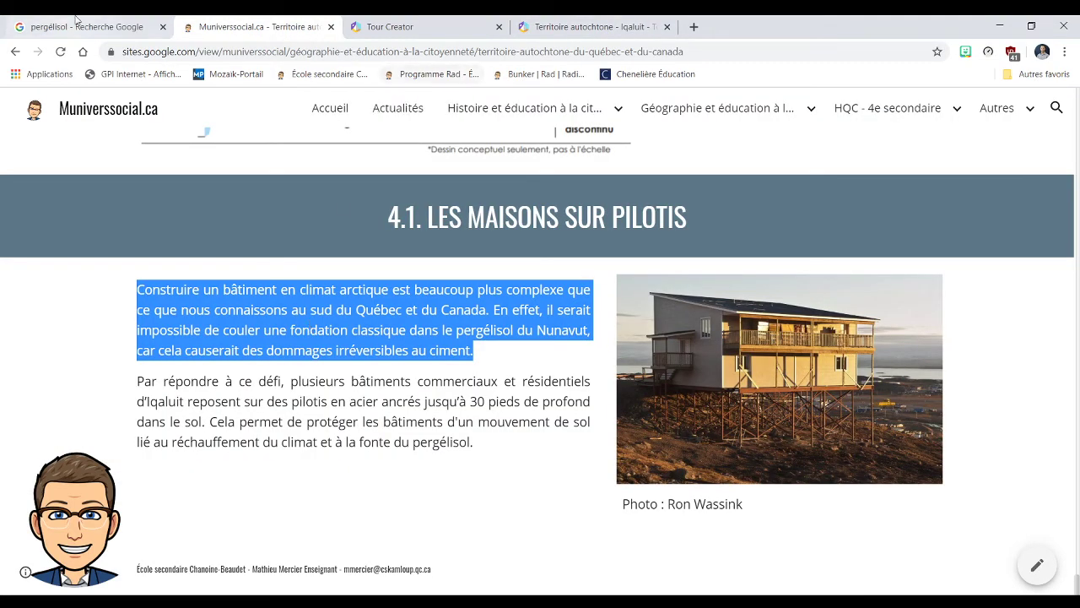
pyautogui.click(555, 28)
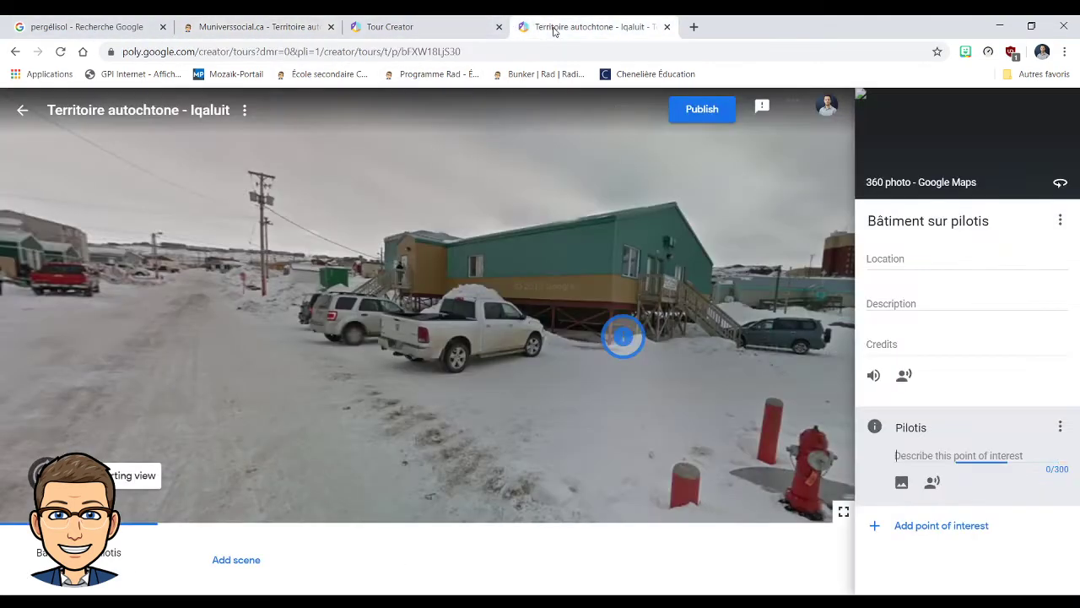
pyautogui.hotkey('ctrl', 'v')
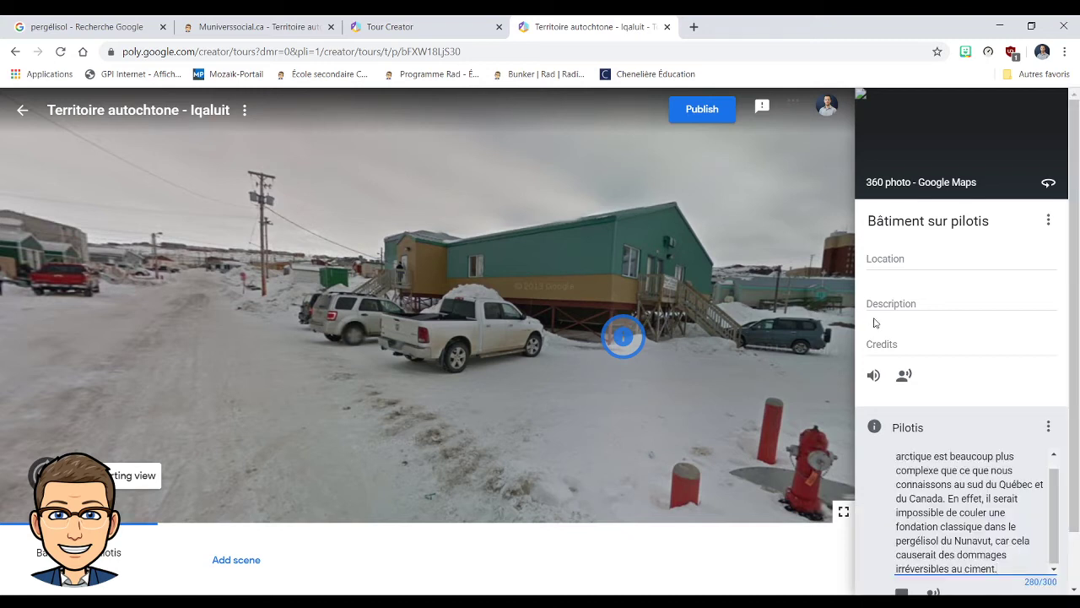
pyautogui.scroll(2, 992, 473)
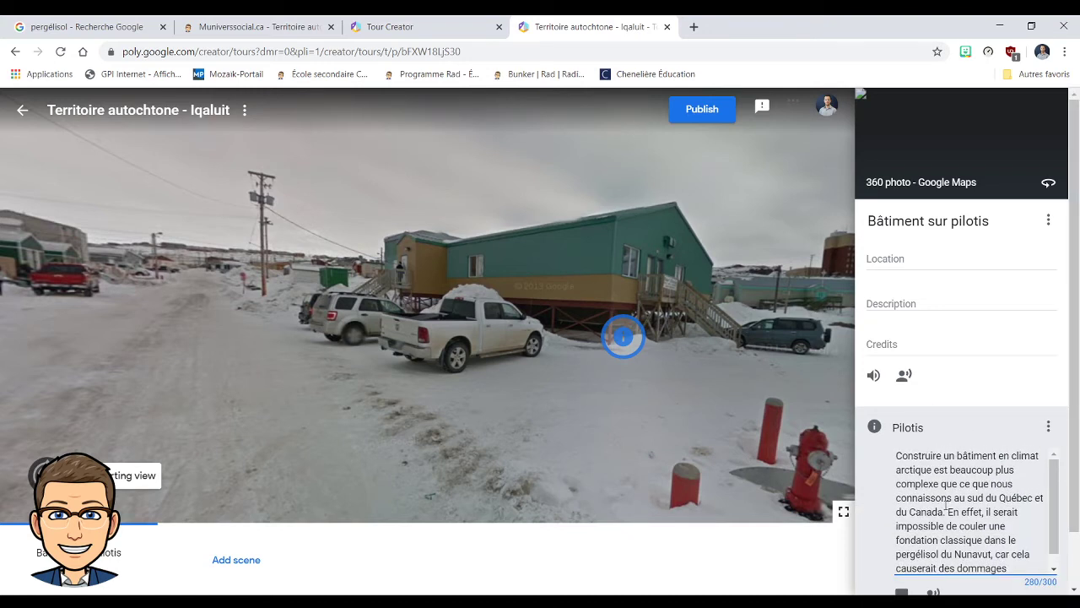
pyautogui.scroll(-1, 946, 505)
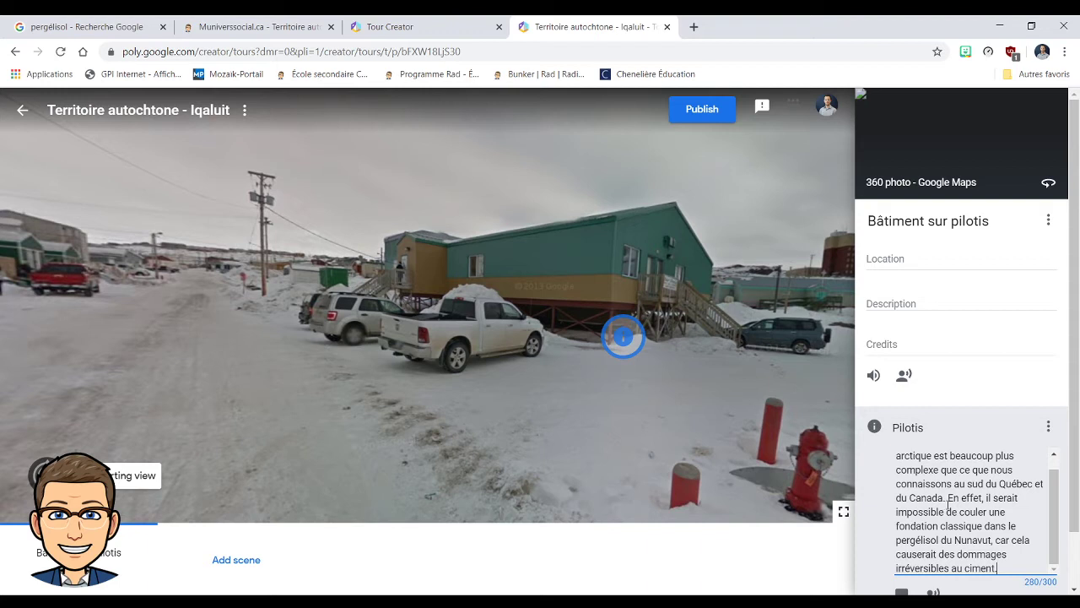
pyautogui.scroll(-1, 949, 504)
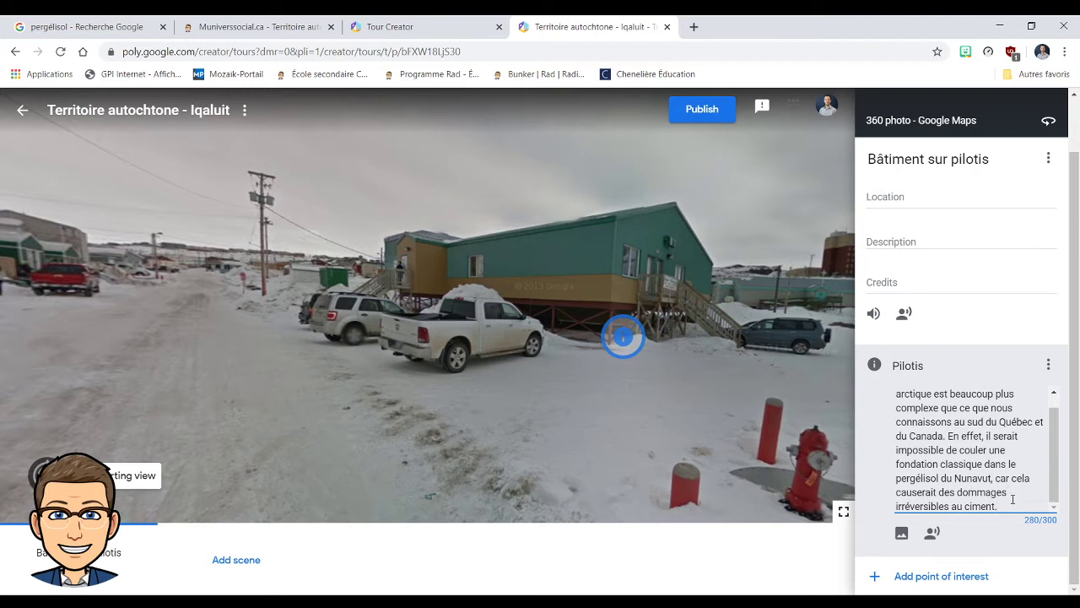
pyautogui.moveTo(615, 337); pyautogui.dragTo(571, 321)
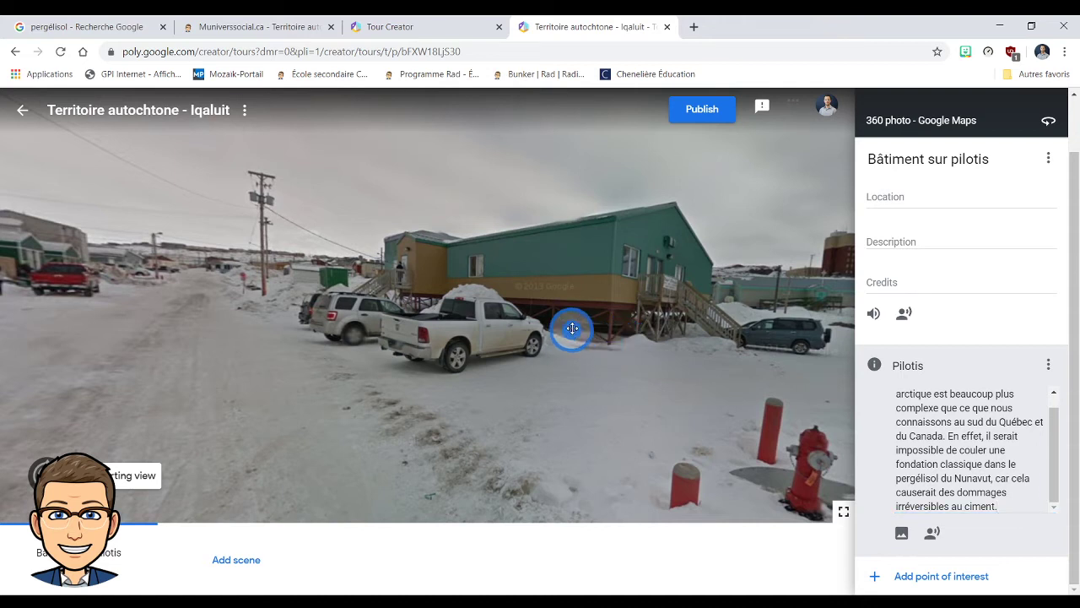
# Step: Add a second point of interest named "Pergélisol" and place its marker on the snowy road
pyautogui.click(933, 577)
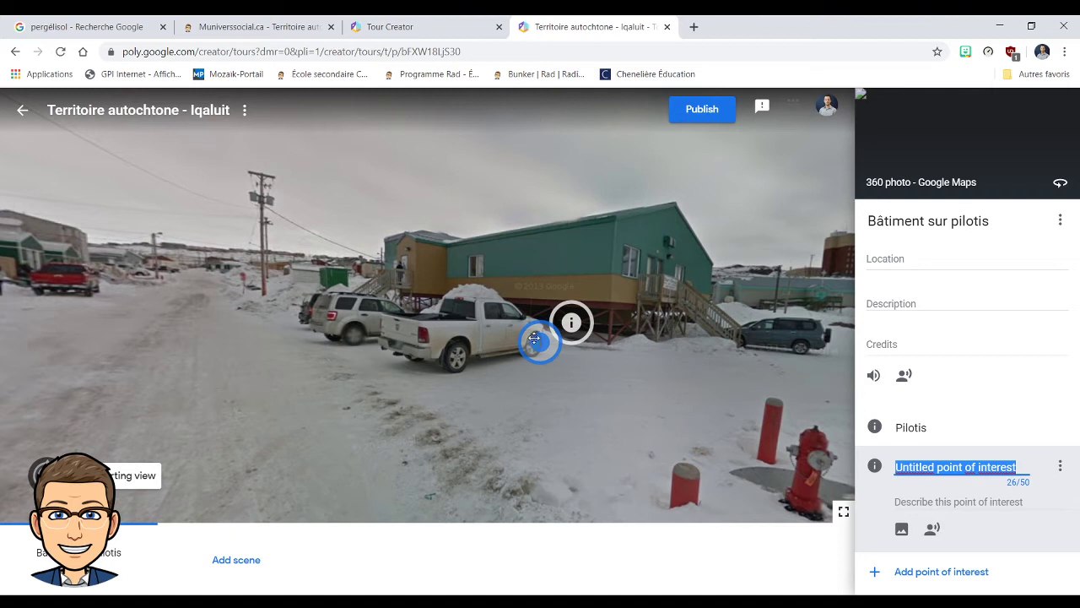
pyautogui.moveTo(540, 342)
pyautogui.mouseDown()
pyautogui.moveTo(163, 400)
pyautogui.moveTo(212, 383)
pyautogui.mouseUp()
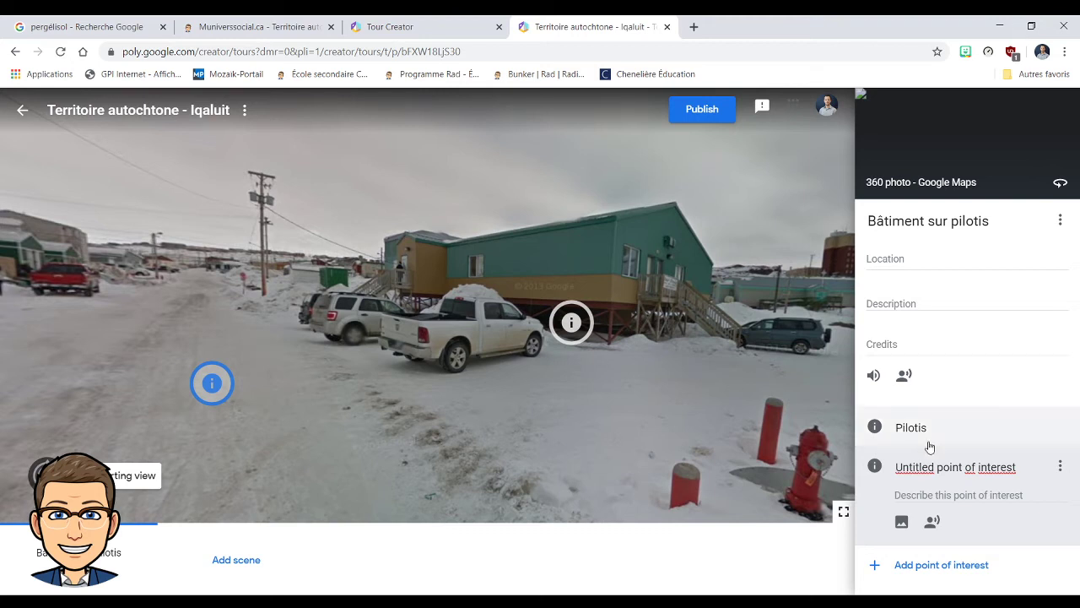
pyautogui.tripleClick(965, 465)
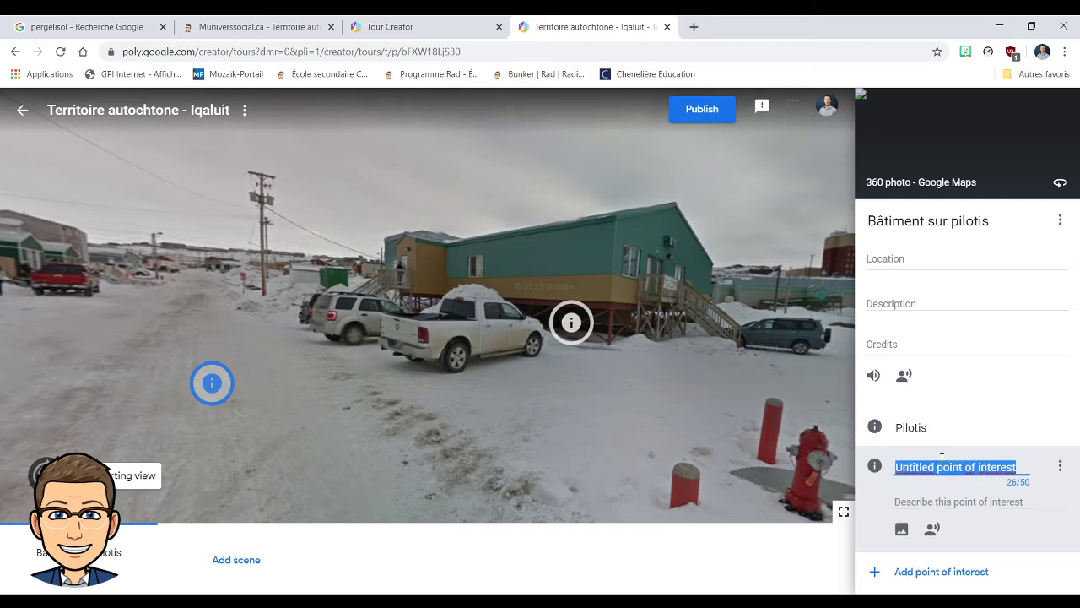
pyautogui.press('BackSpace')
pyautogui.write('Pergéliso')
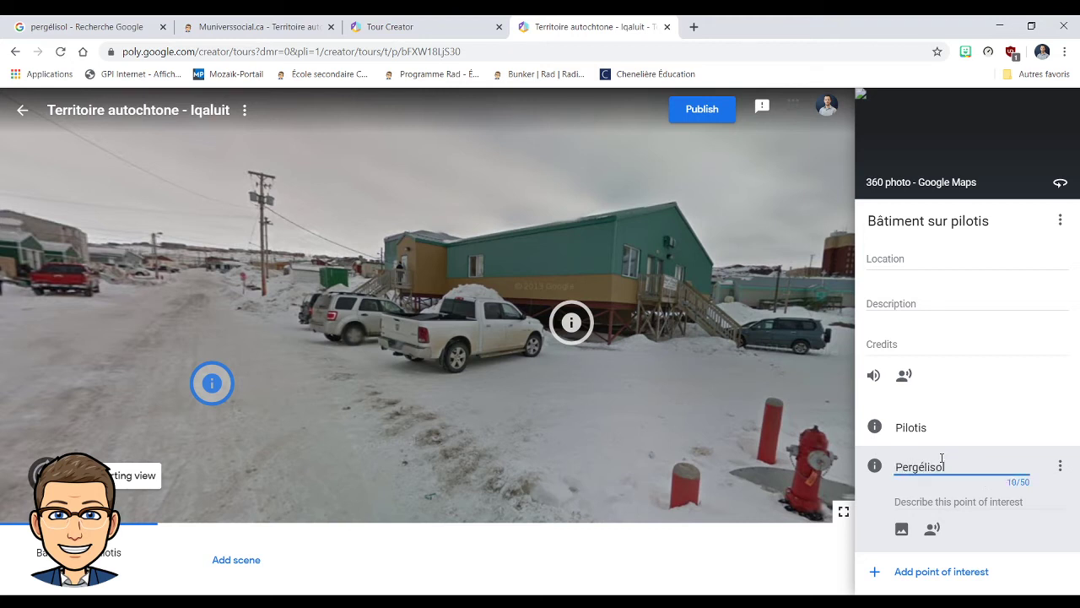
pyautogui.write('l')
# Step: Copy the Muniverssocial.ca text from "Il y a du pergélisol partout au Nunavut" through "changements climatiques." into the Pergélisol point's description
pyautogui.click(312, 34)
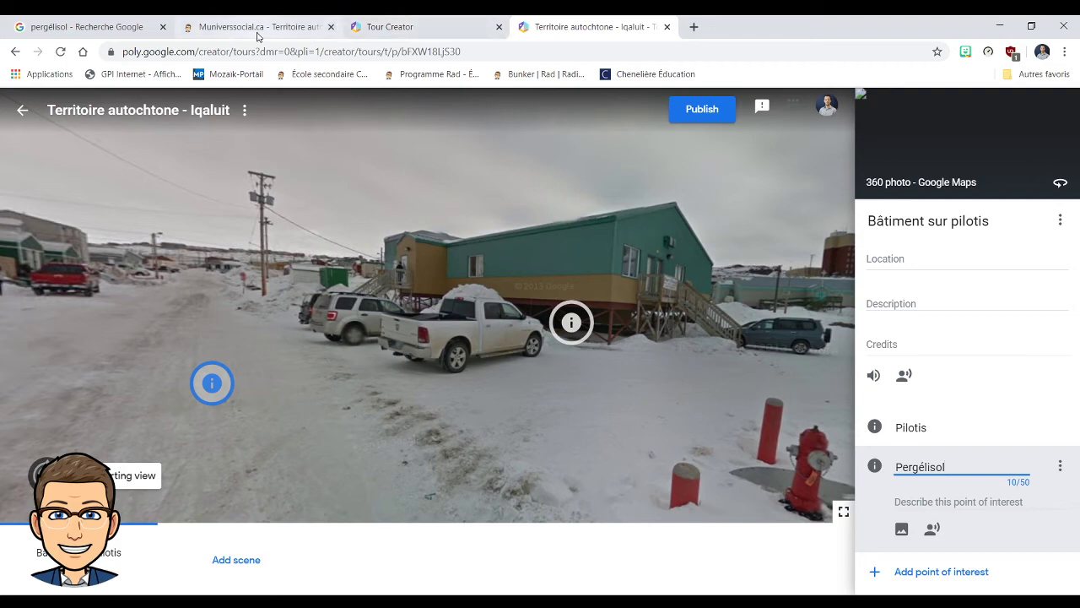
pyautogui.scroll(3, 573, 361)
pyautogui.scroll(4, 572, 361)
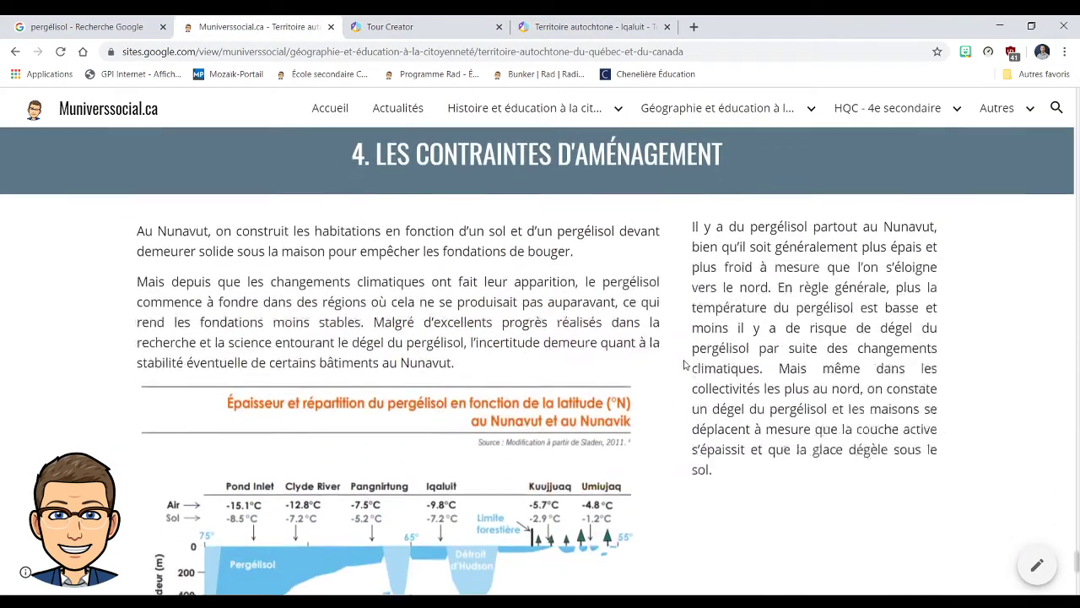
pyautogui.moveTo(689, 213); pyautogui.dragTo(766, 352)
pyautogui.hotkey('ctrl', 'c')
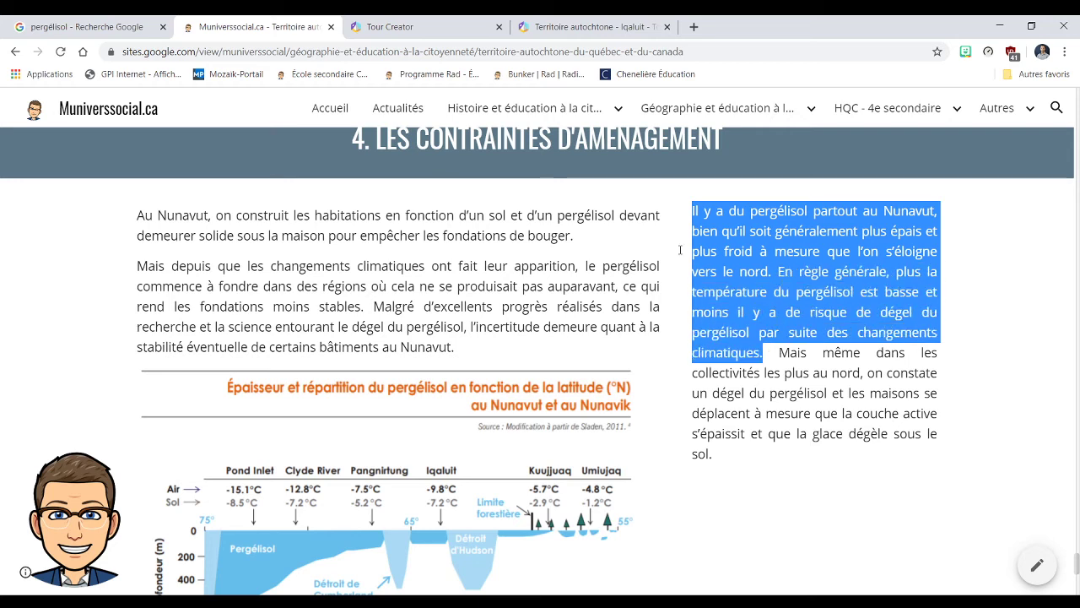
pyautogui.click(573, 31)
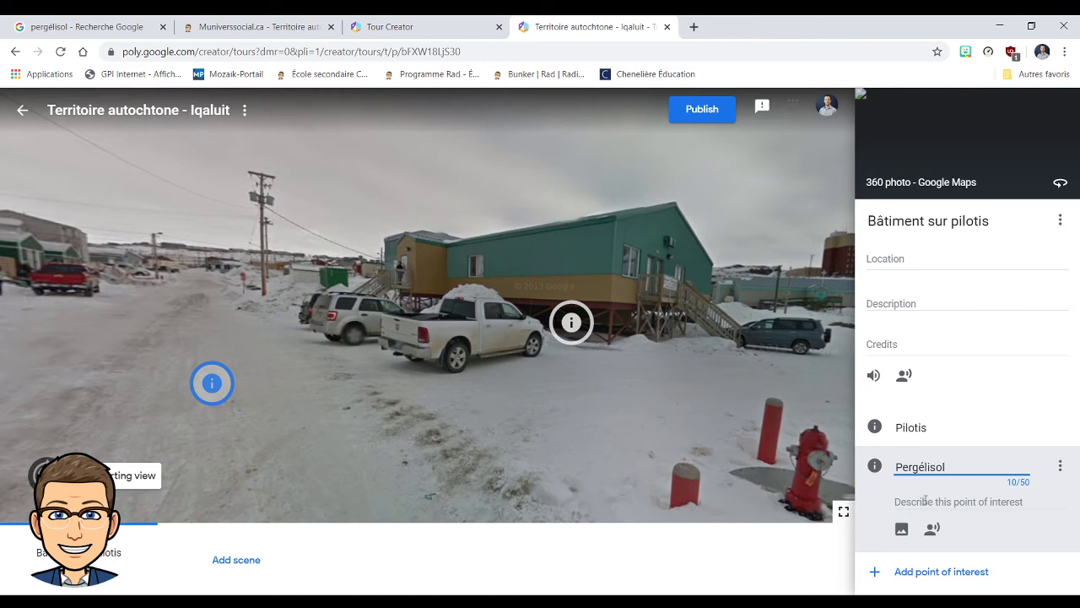
pyautogui.press('Tab')
pyautogui.hotkey('ctrl', 'v')
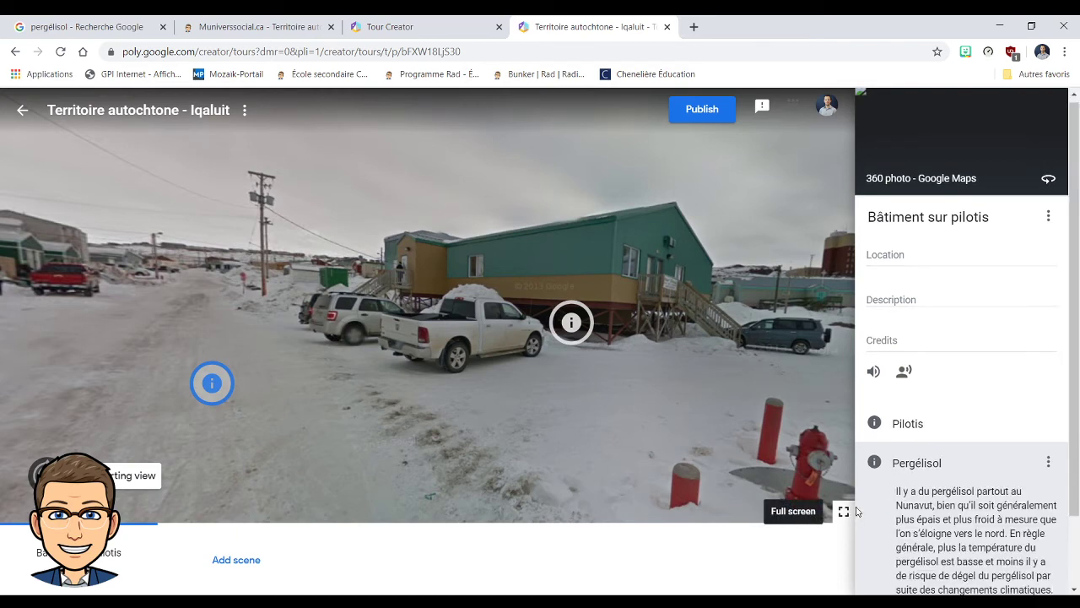
pyautogui.scroll(-1, 859, 513)
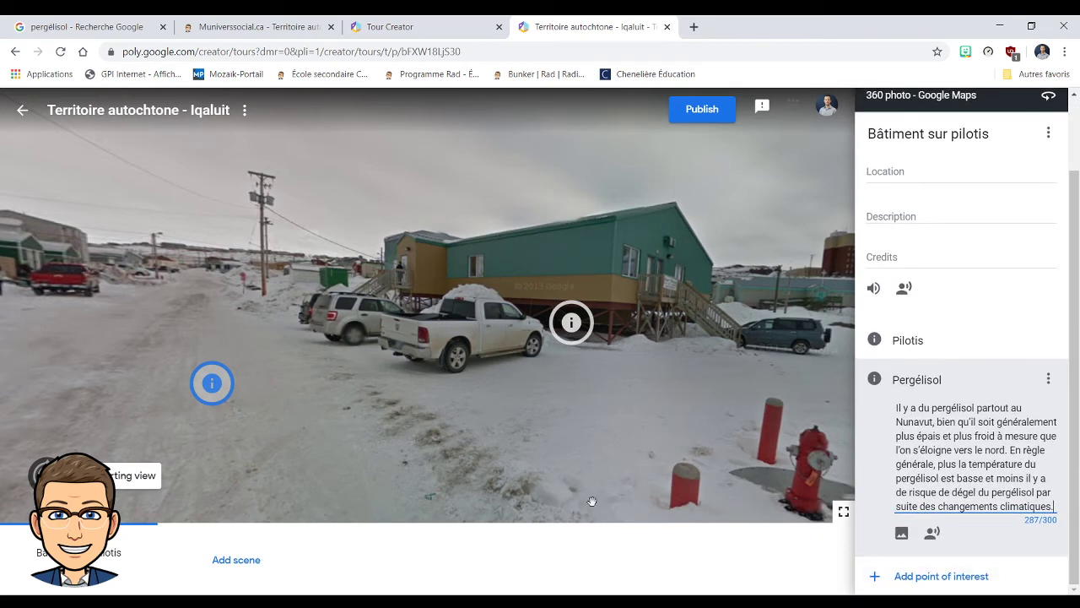
pyautogui.click(430, 443)
pyautogui.moveTo(325, 417); pyautogui.dragTo(419, 419)
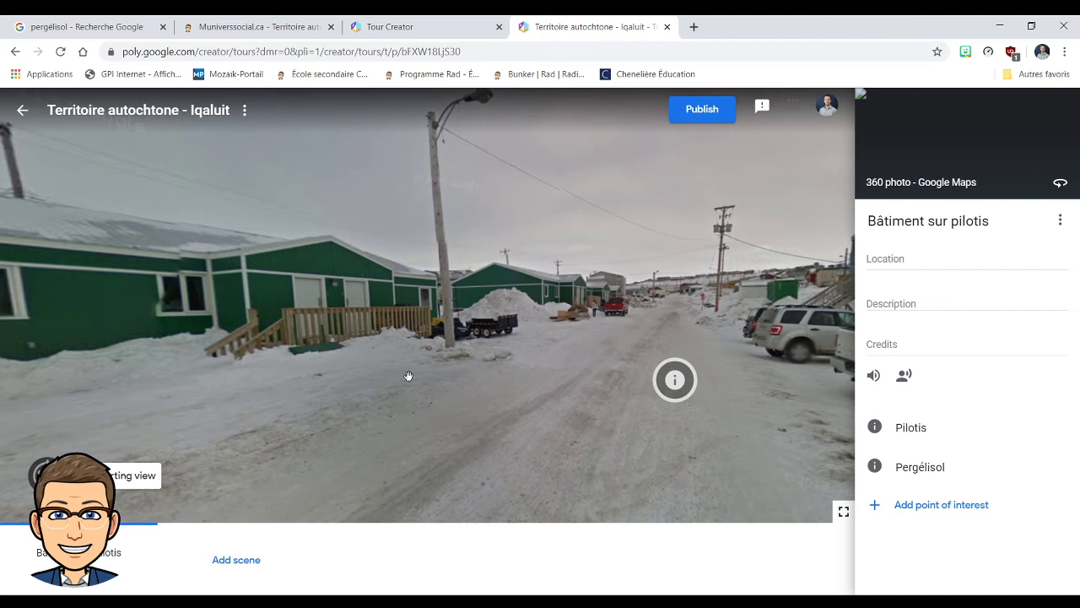
# Step: Publish the tour "Territoire autochtone - Iqaluit" with Public visibility
pyautogui.click(238, 556)
pyautogui.click(717, 111)
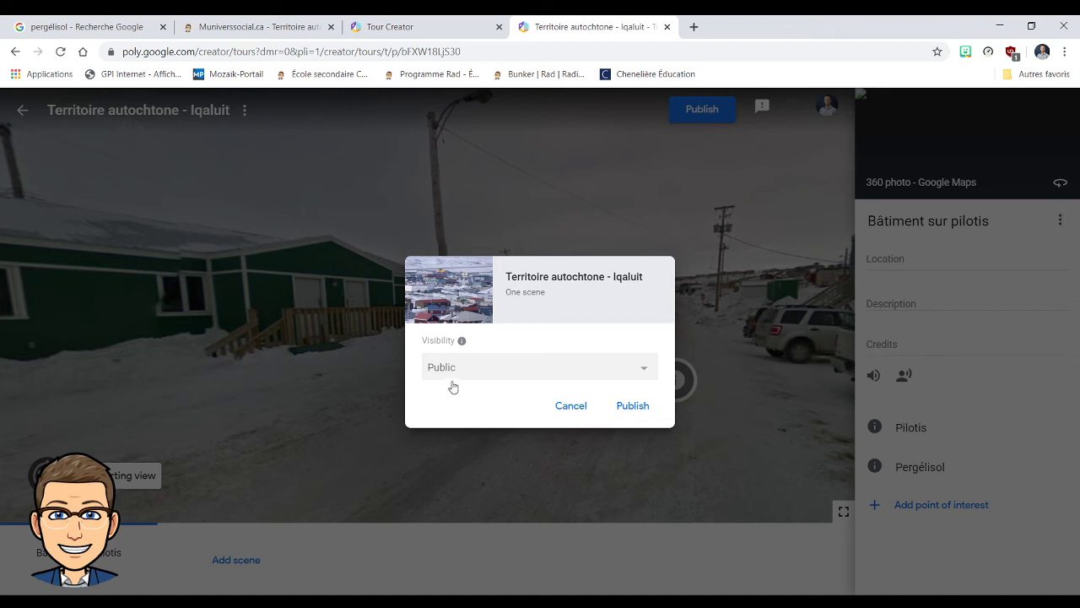
pyautogui.click(639, 413)
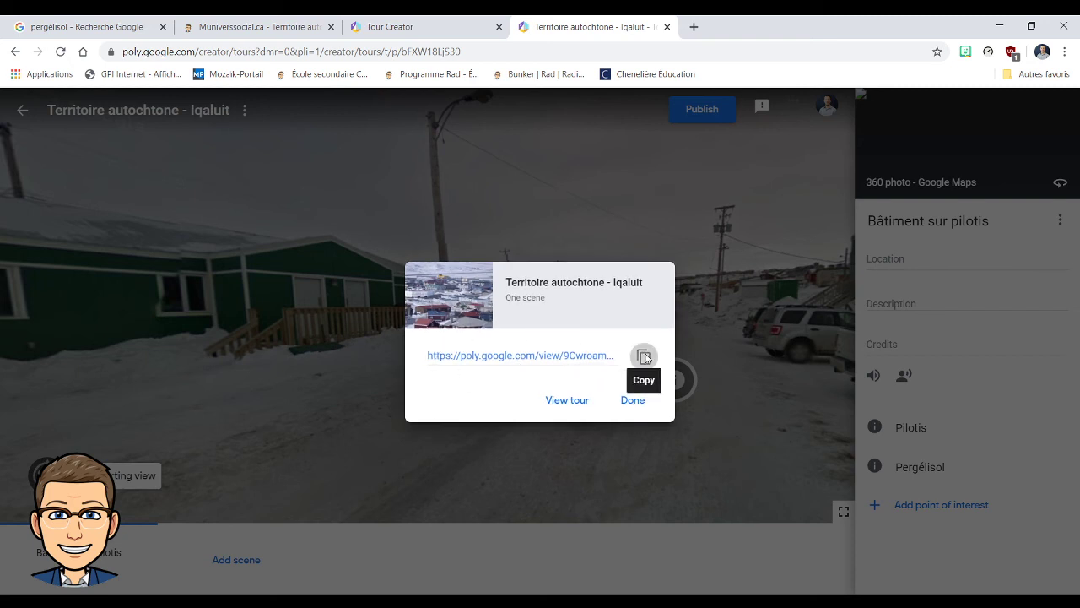
# Step: View the published tour and examine the descriptions of the Pergélisol and Pilotis points of interest in the panorama
pyautogui.click(567, 402)
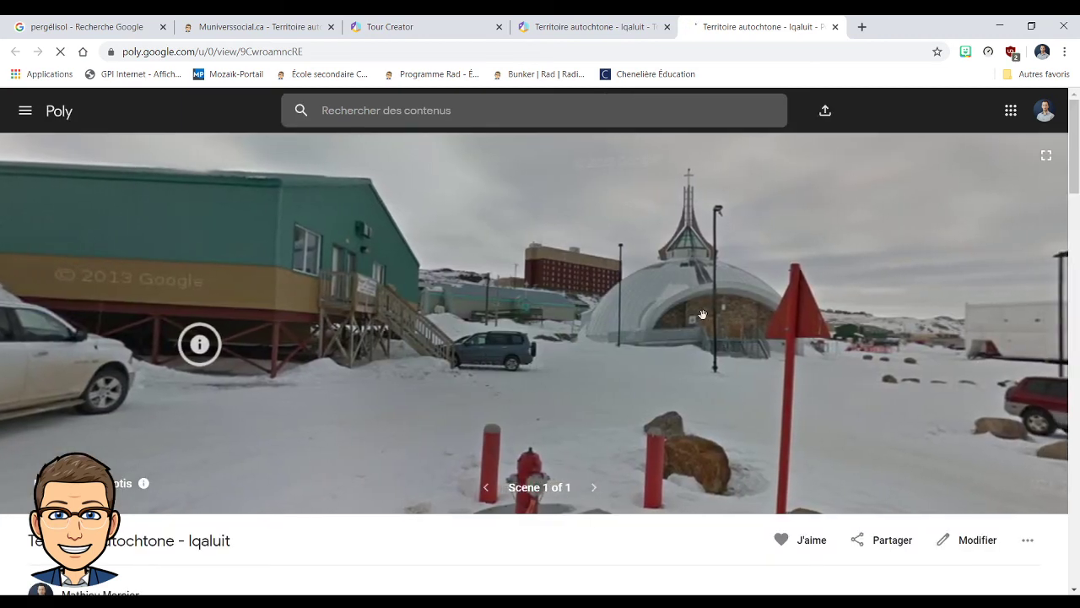
pyautogui.moveTo(818, 292); pyautogui.dragTo(364, 297)
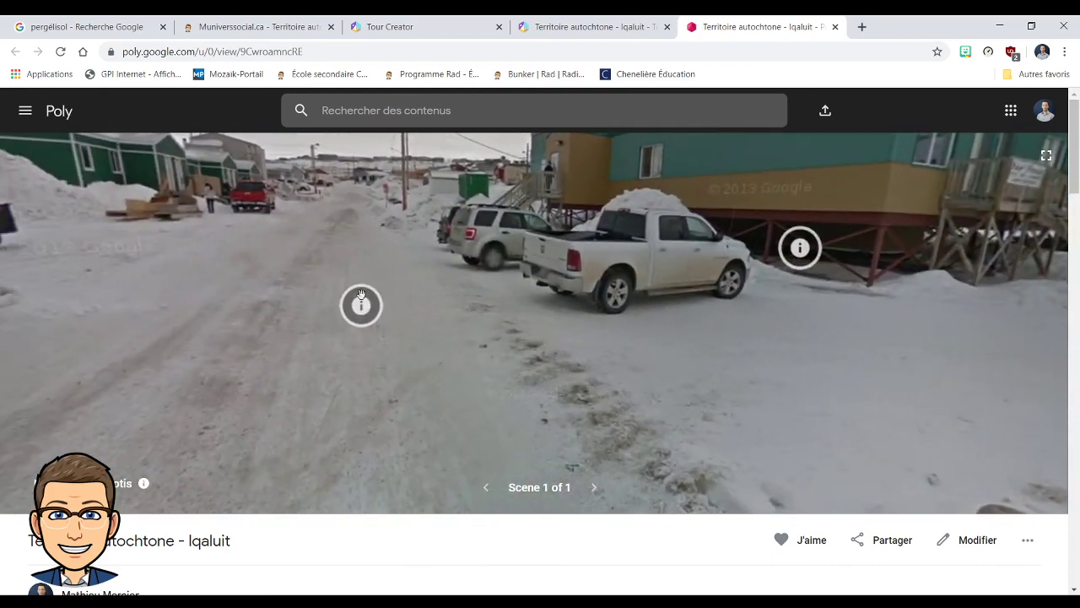
pyautogui.click(365, 300)
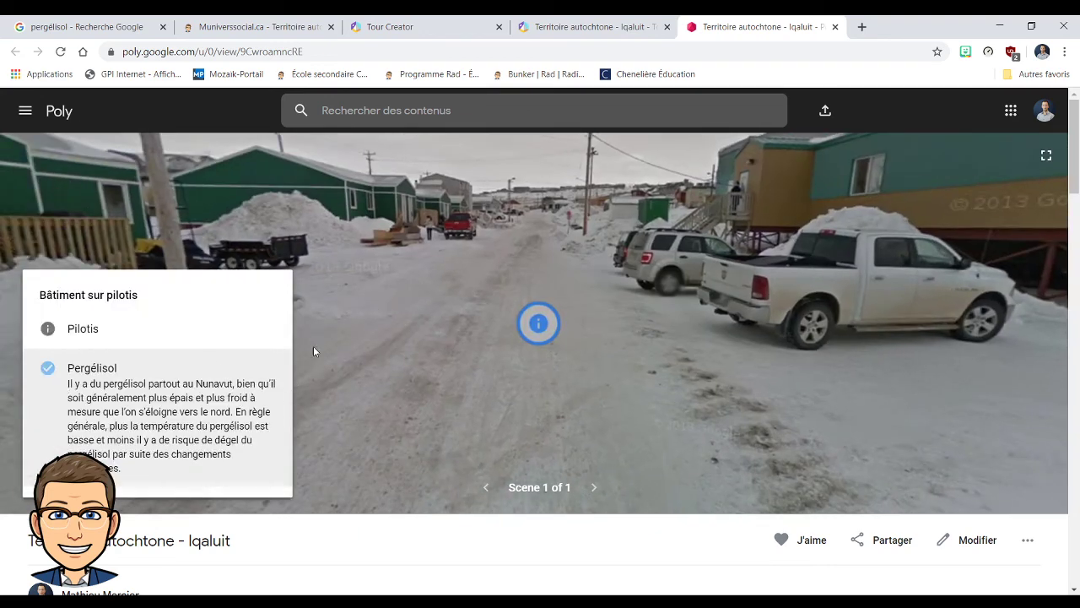
pyautogui.moveTo(827, 287); pyautogui.dragTo(750, 306)
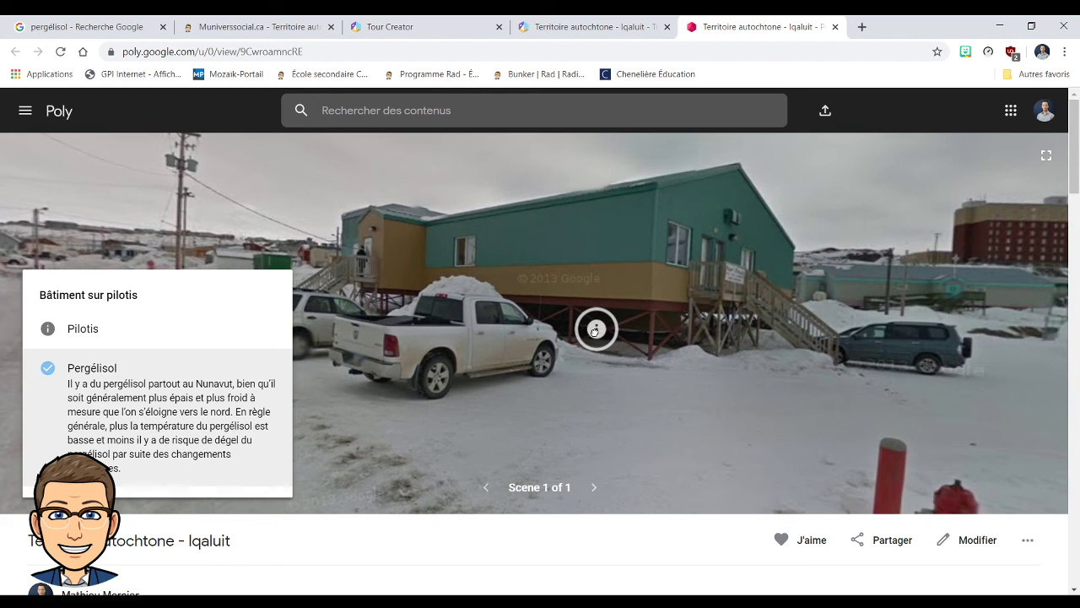
pyautogui.click(595, 329)
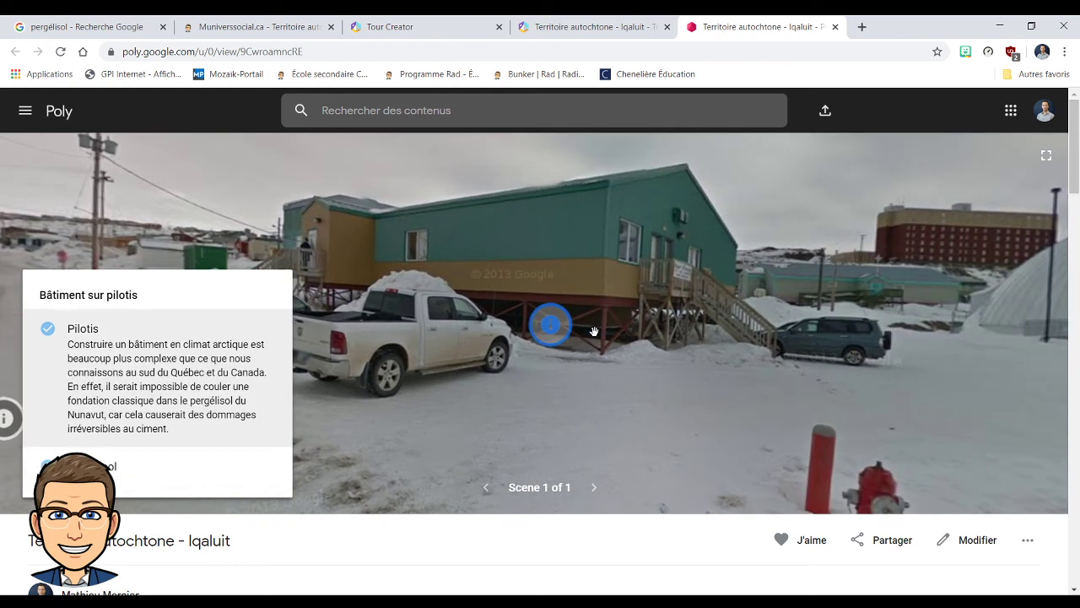